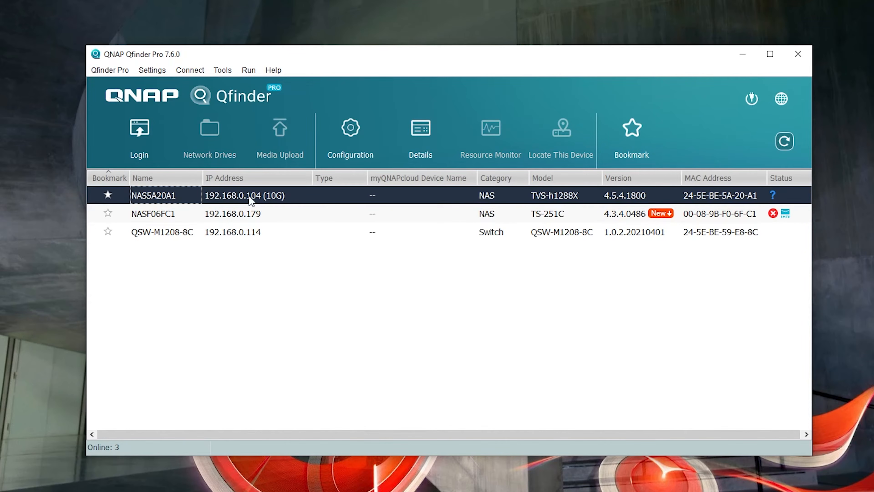
- Open the setup page of the TVS-h1288X NAS, dismiss the warranty notice and start the Smart Installation
{"action": "double_click", "coordinate": [180, 197]}
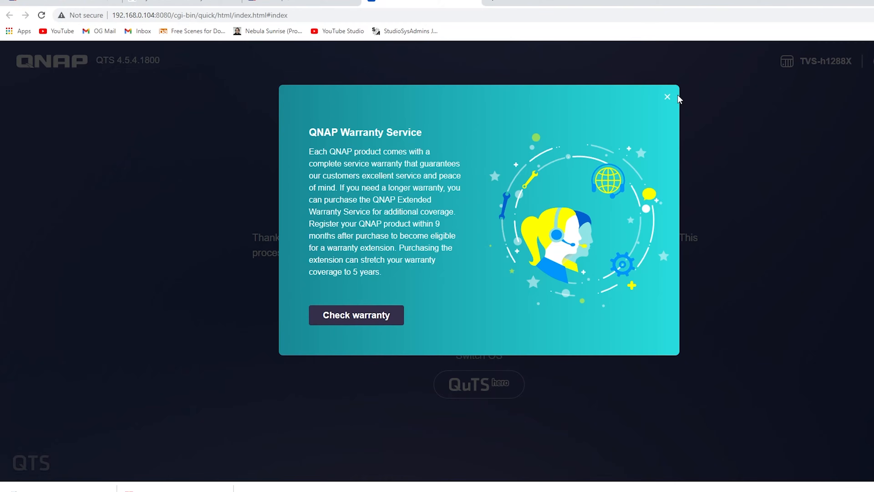
{"action": "left_click", "coordinate": [668, 99]}
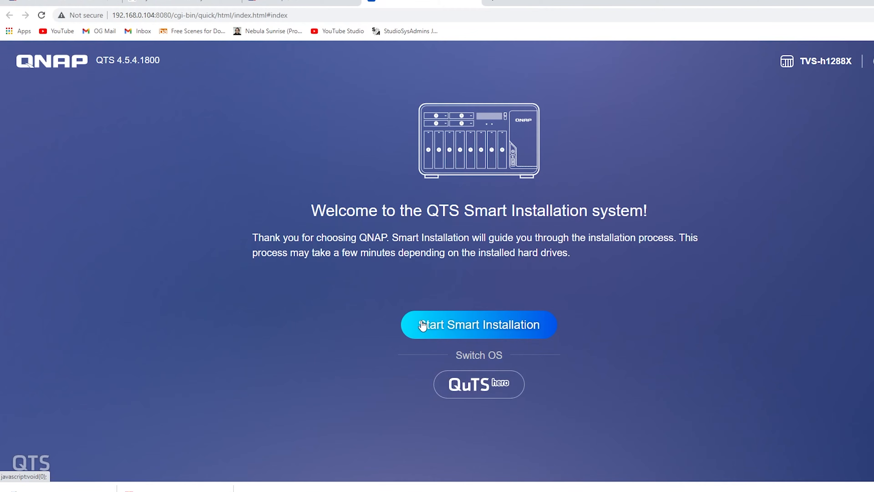
{"action": "left_click", "coordinate": [481, 326]}
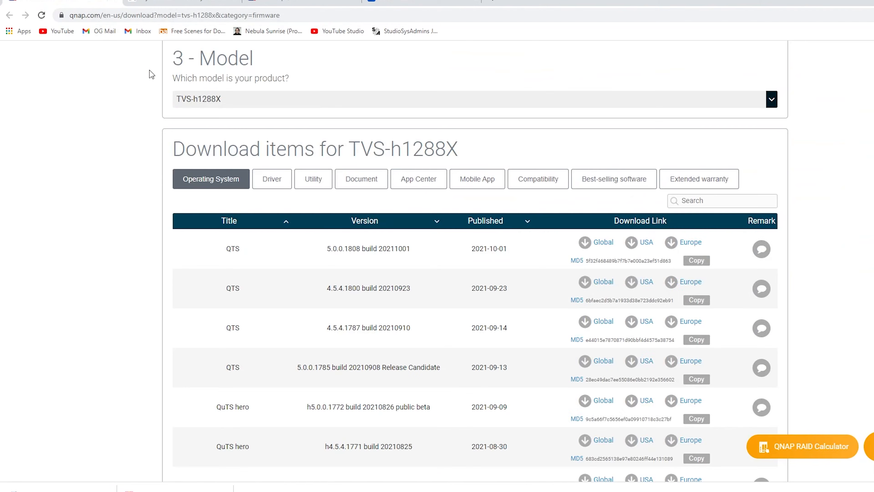
- Review the operating system versions offered for the TVS-h1288X on the QNAP download page, and return to the installation page
{"action": "left_click", "coordinate": [98, 2]}
{"action": "scroll", "coordinate": [322, 224], "scroll_direction": "up", "scroll_amount": 5}
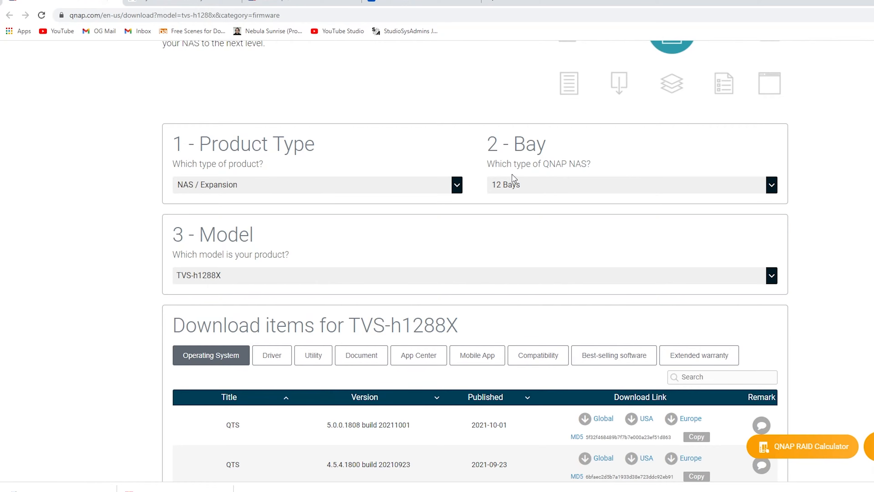
{"action": "scroll", "coordinate": [228, 284], "scroll_direction": "down", "scroll_amount": 6}
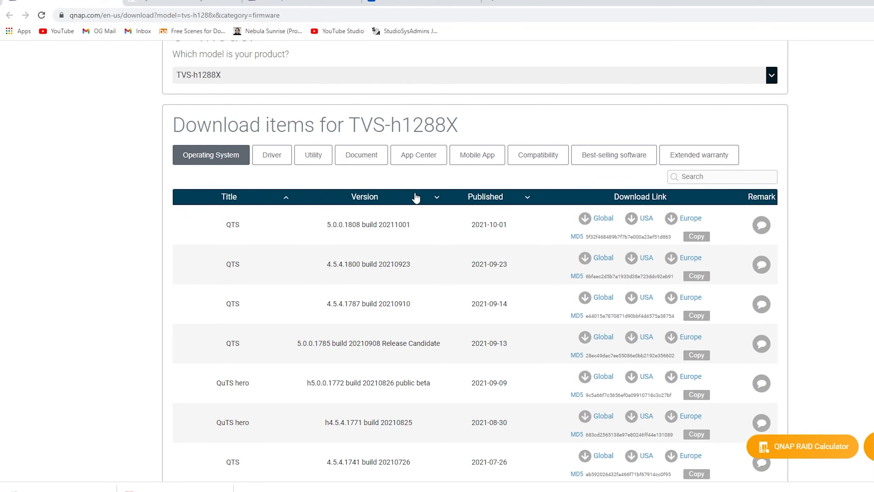
{"action": "left_click", "coordinate": [396, 2]}
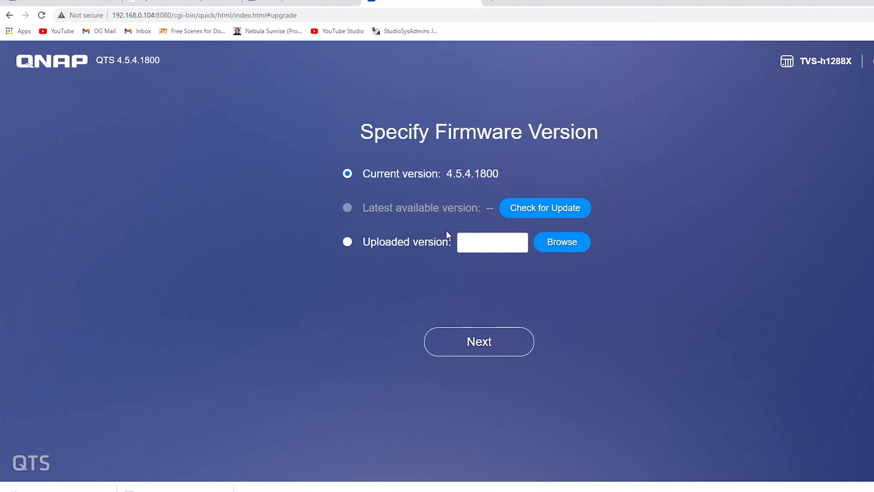
{"action": "left_click", "coordinate": [347, 241]}
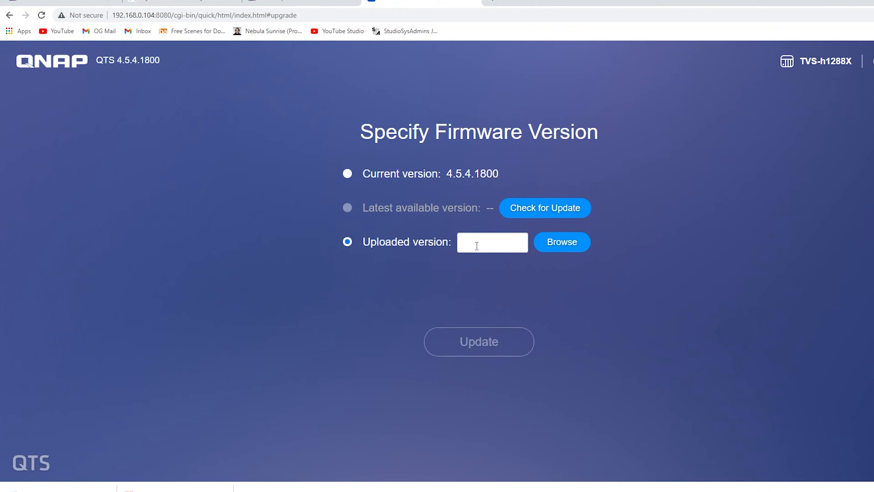
{"action": "left_click", "coordinate": [564, 243]}
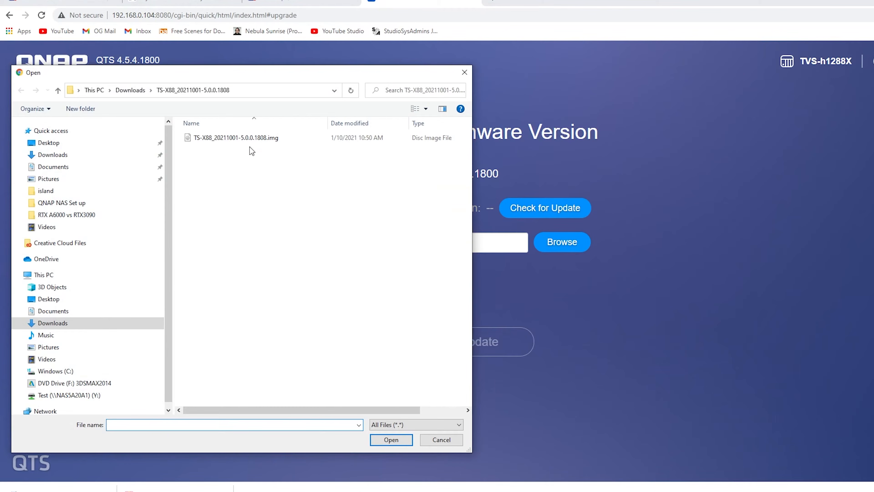
{"action": "left_click", "coordinate": [247, 139]}
{"action": "left_click", "coordinate": [434, 438]}
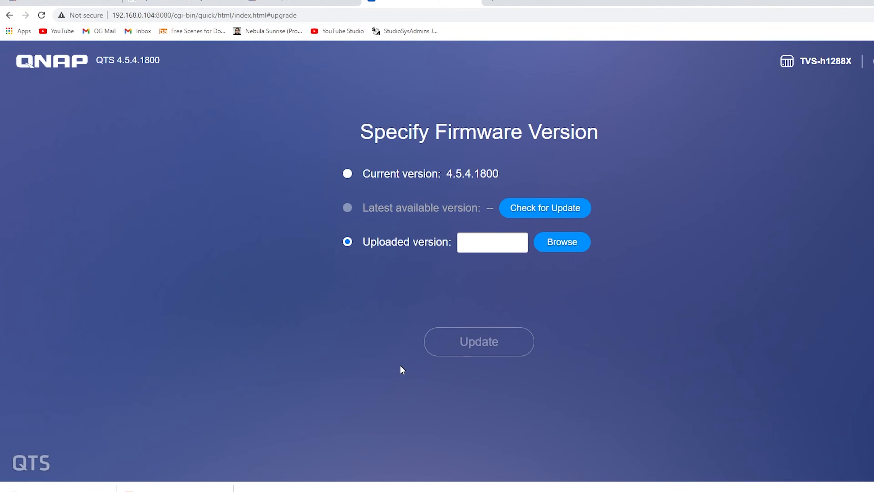
- Choose the current firmware version 4.5.4.1800 for the installation and continue to the NAS name and password settings
{"action": "left_click", "coordinate": [380, 176]}
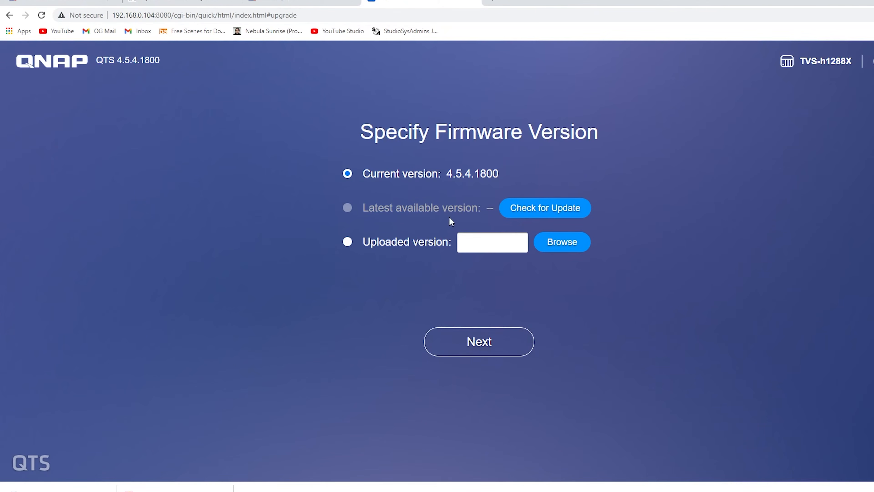
{"action": "left_click", "coordinate": [473, 343]}
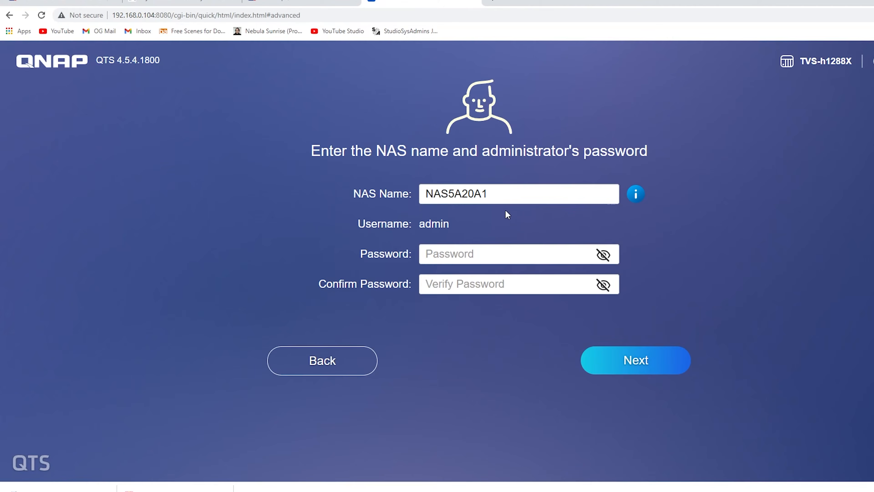
- Replace the default NAS name with Mediaman_NAS
{"action": "left_click_drag", "start_coordinate": [494, 199], "coordinate": [401, 187]}
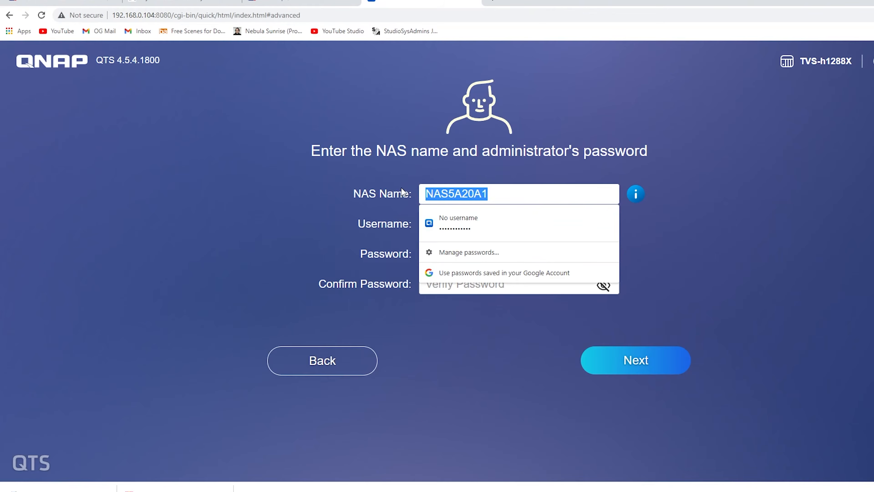
{"action": "type", "text": "Me"}
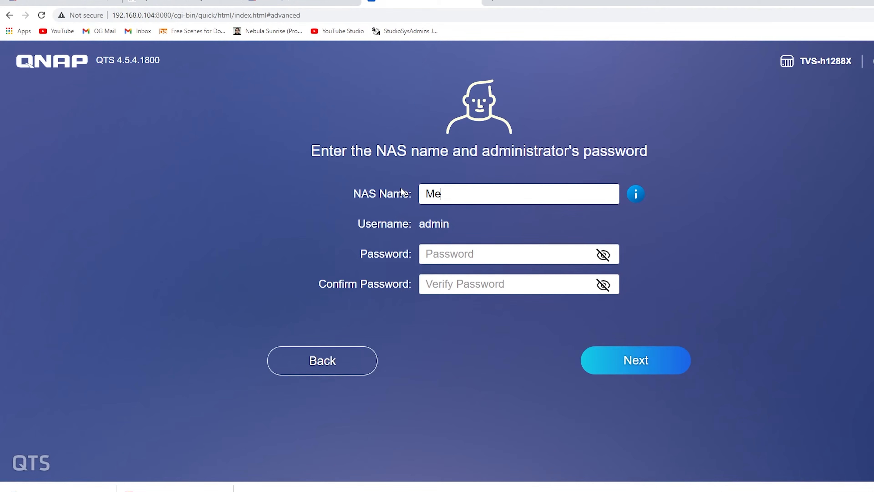
{"action": "type", "text": "diaman_NAS"}
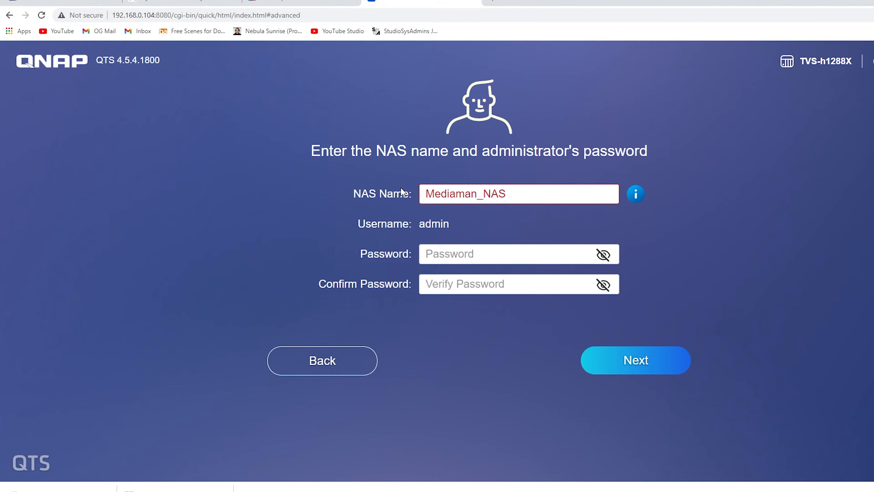
- Enter and confirm the administrator password, and try to continue to the date and time settings
{"action": "left_click", "coordinate": [446, 251]}
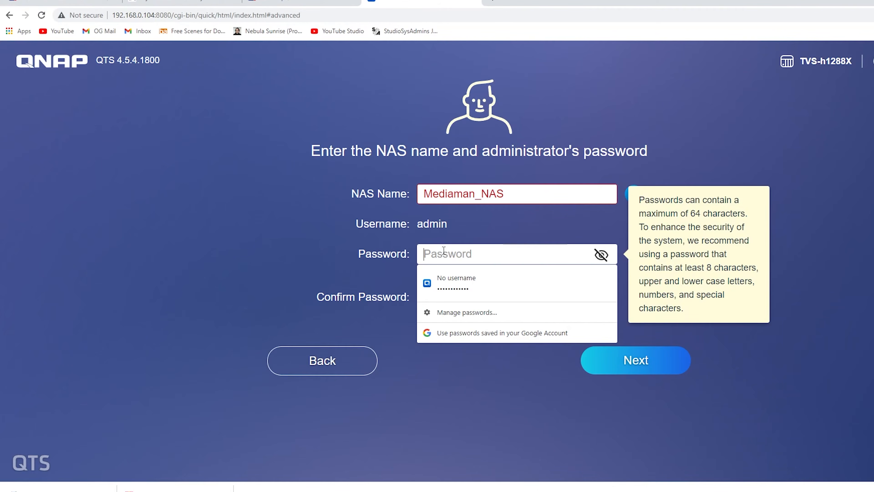
{"action": "type", "text": "••••••••••"}
{"action": "left_click", "coordinate": [434, 298]}
{"action": "type", "text": "••••••••••"}
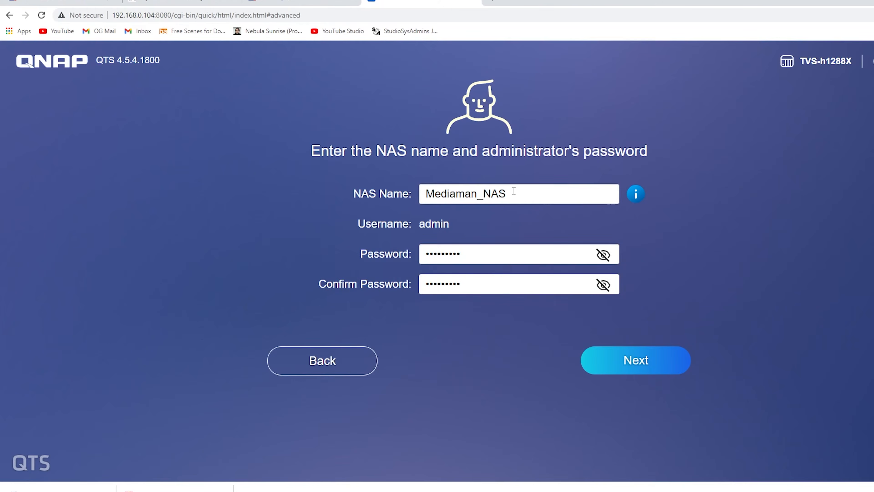
{"action": "left_click", "coordinate": [514, 191]}
{"action": "left_click", "coordinate": [490, 250]}
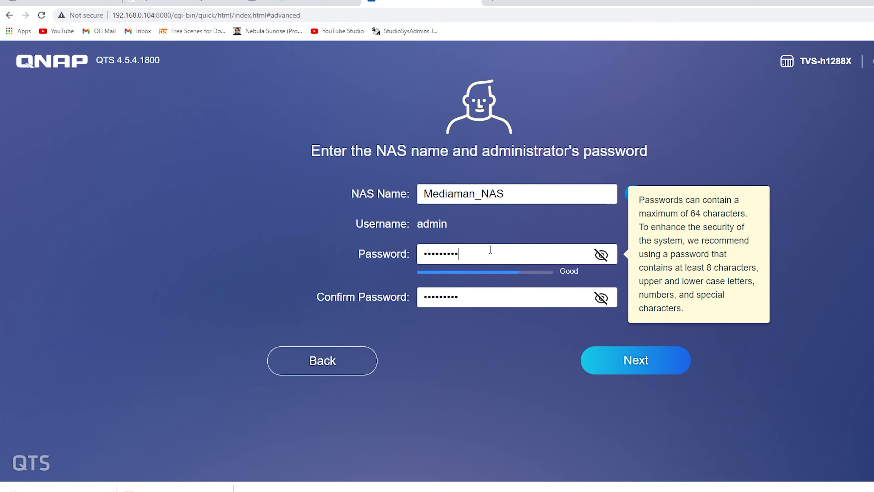
{"action": "left_click", "coordinate": [618, 366]}
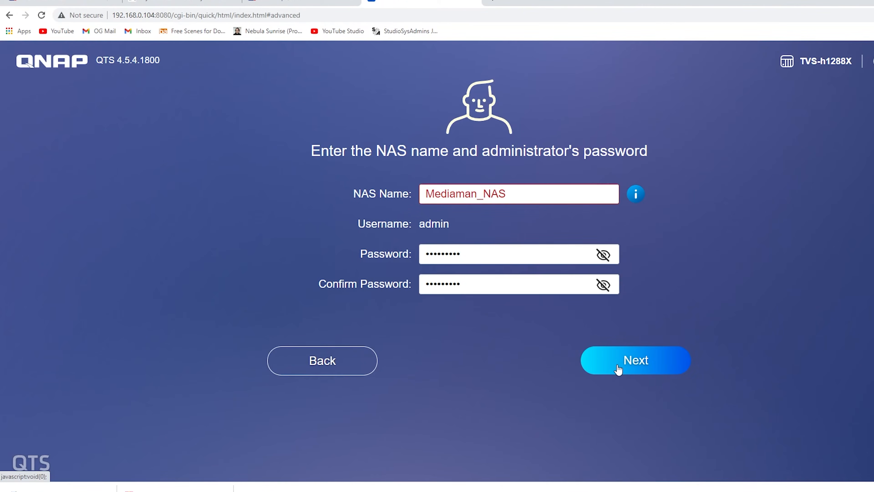
- Remove the underscore so the NAS name is MediamanNAS, and continue to the date and time settings
{"action": "left_click", "coordinate": [482, 193]}
{"action": "key", "text": "BackSpace"}
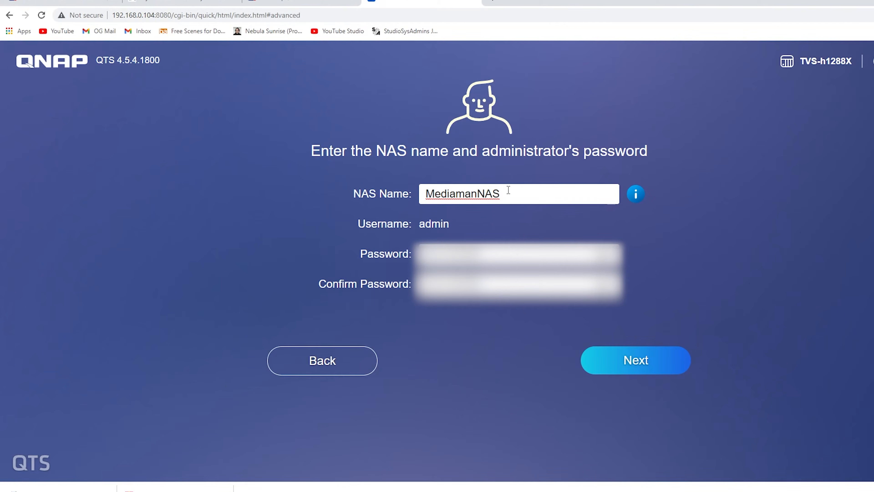
{"action": "left_click", "coordinate": [629, 361]}
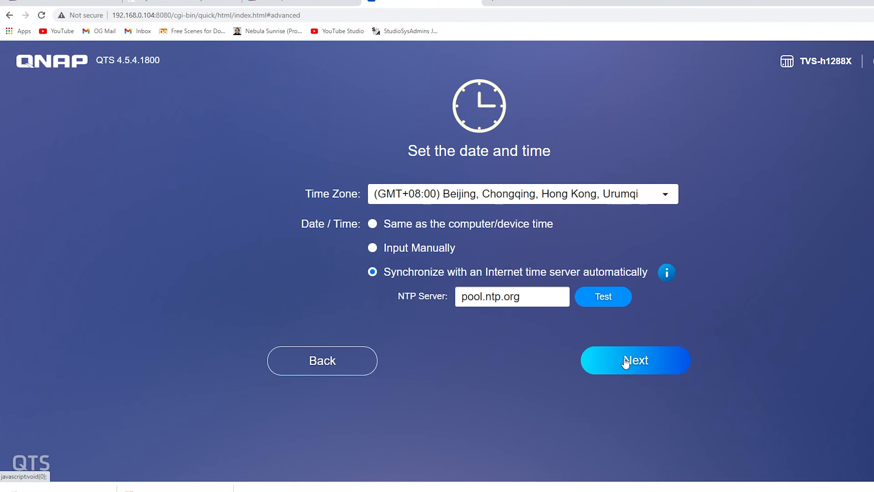
- Set the NAS time zone to (GMT+08:00) Singapore, keep automatic Internet time synchronization, and continue to the network settings
{"action": "left_click", "coordinate": [665, 197]}
{"action": "left_click", "coordinate": [717, 195]}
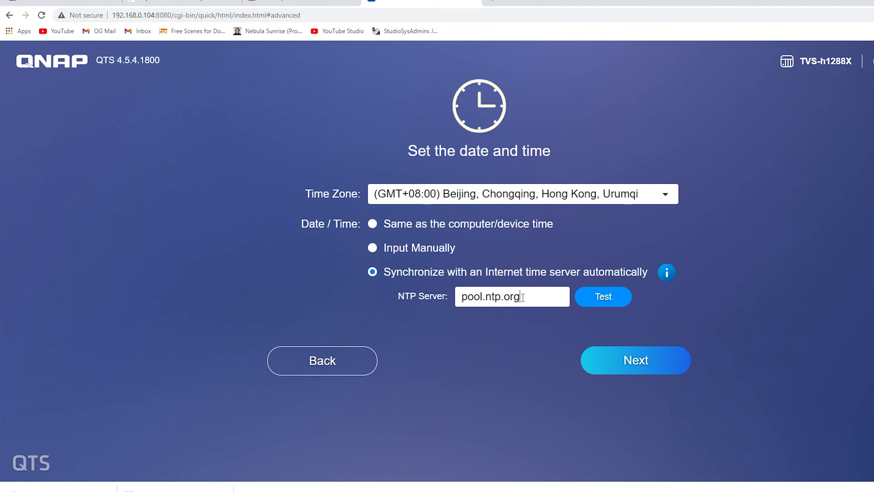
{"action": "left_click_drag", "start_coordinate": [562, 295], "coordinate": [441, 293]}
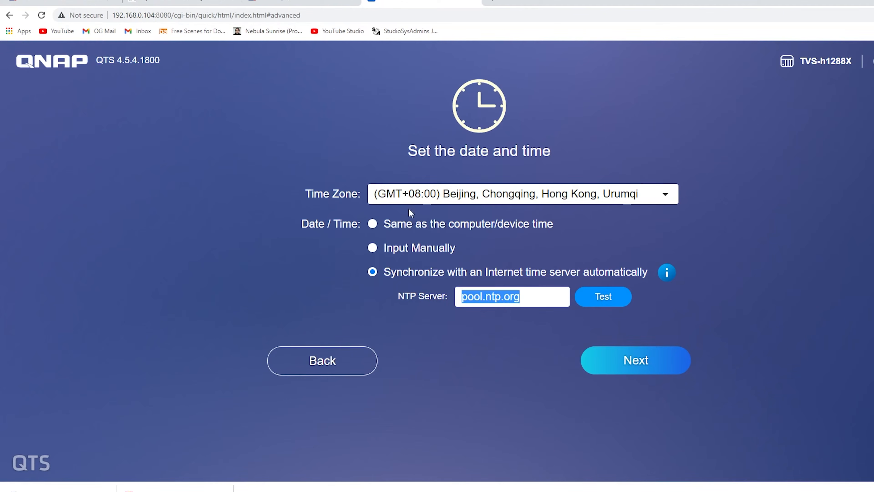
{"action": "left_click", "coordinate": [475, 198]}
{"action": "scroll", "coordinate": [486, 283], "scroll_direction": "down", "scroll_amount": 5}
{"action": "scroll", "coordinate": [486, 295], "scroll_direction": "down", "scroll_amount": 20}
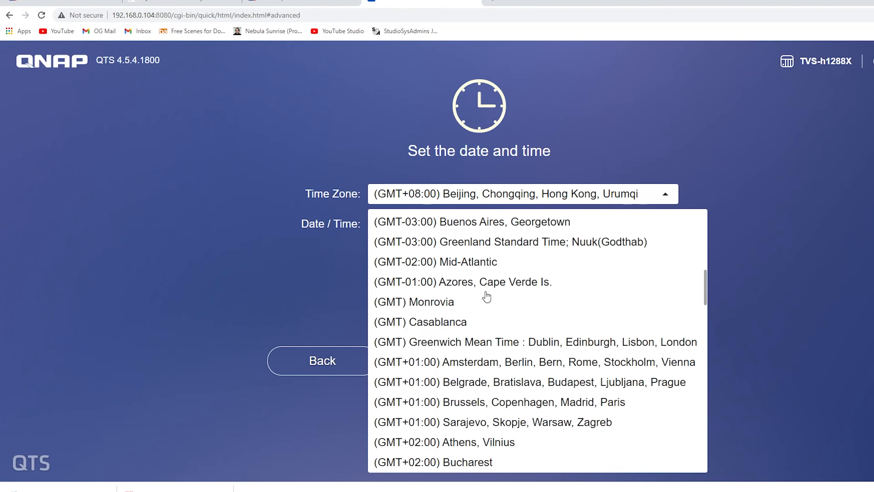
{"action": "scroll", "coordinate": [486, 295], "scroll_direction": "down", "scroll_amount": 4}
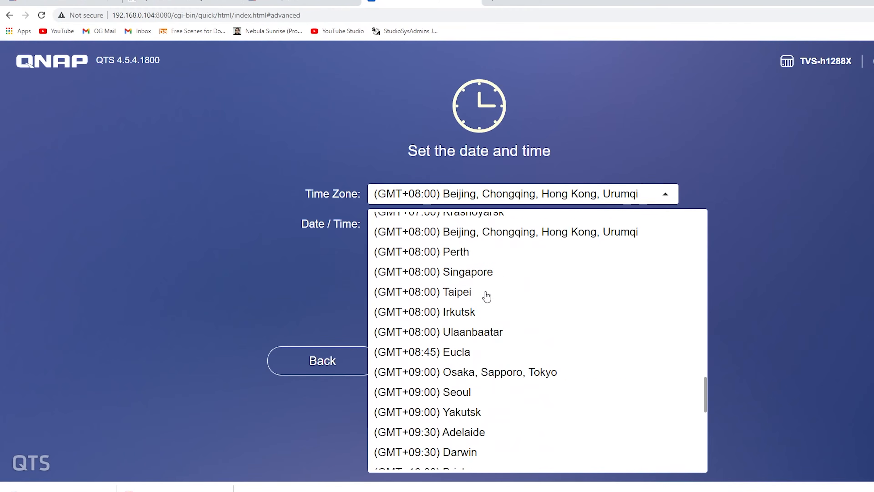
{"action": "left_click", "coordinate": [482, 328]}
{"action": "left_click", "coordinate": [636, 361]}
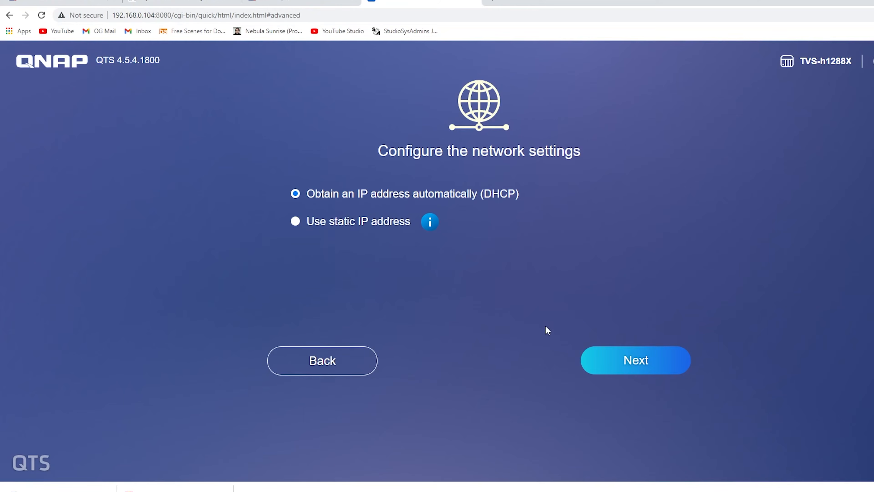
- Accept automatic IP addressing (DHCP) and the Windows file transfer service, continuing to the summary
{"action": "left_click", "coordinate": [617, 360]}
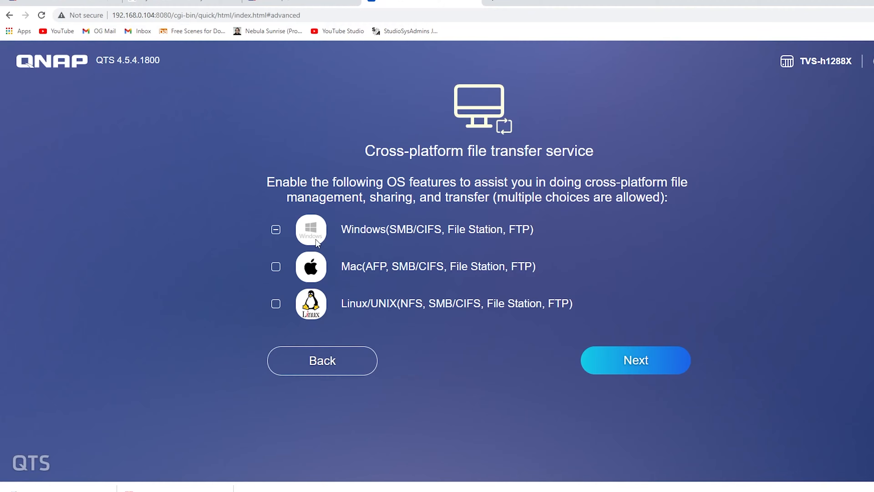
{"action": "left_click", "coordinate": [630, 370]}
- Review the installation summary, apply the settings and confirm initializing the NAS
{"action": "scroll", "coordinate": [427, 298], "scroll_direction": "down", "scroll_amount": 5}
{"action": "scroll", "coordinate": [430, 293], "scroll_direction": "up", "scroll_amount": 5}
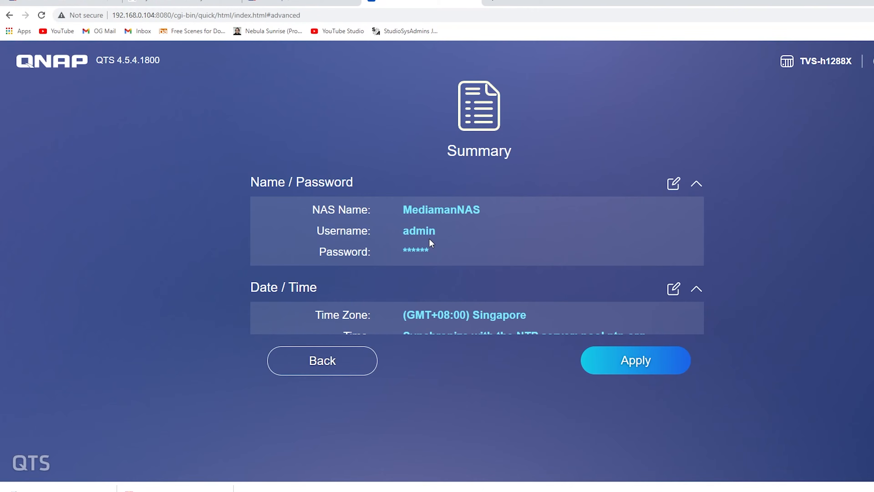
{"action": "scroll", "coordinate": [440, 255], "scroll_direction": "down", "scroll_amount": 3}
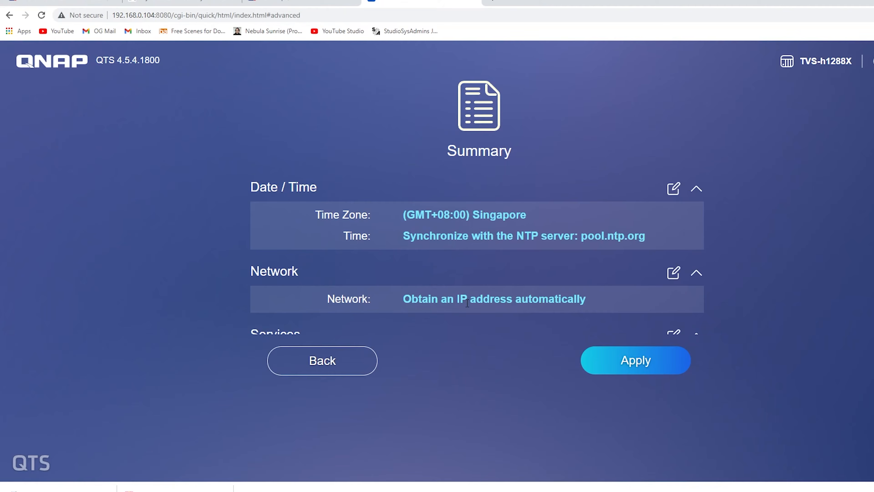
{"action": "scroll", "coordinate": [467, 300], "scroll_direction": "down", "scroll_amount": 2}
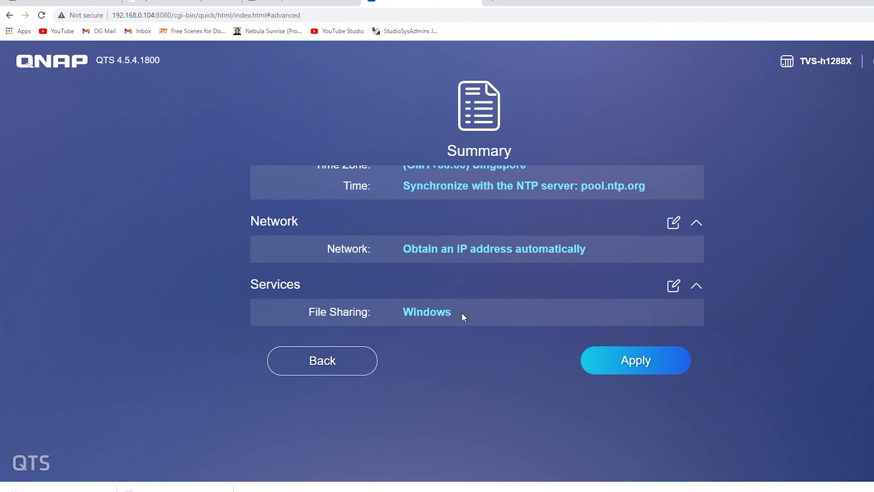
{"action": "scroll", "coordinate": [465, 312], "scroll_direction": "down", "scroll_amount": 1}
{"action": "left_click", "coordinate": [631, 360]}
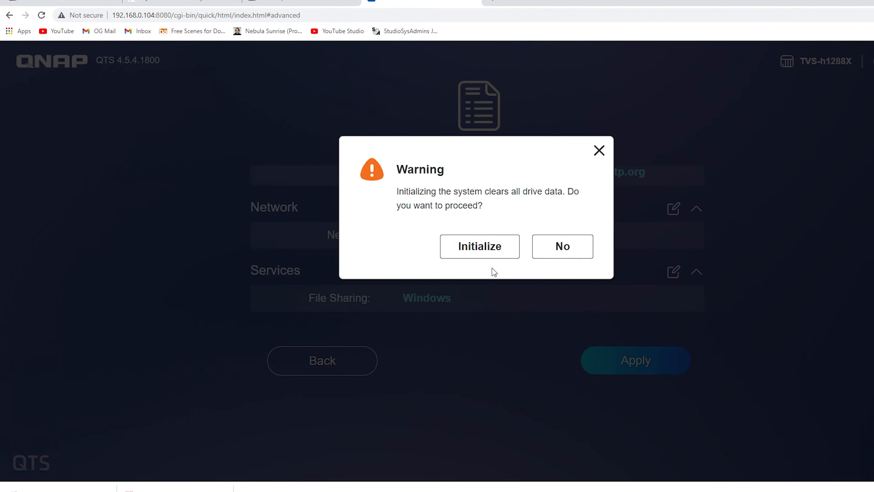
{"action": "left_click", "coordinate": [481, 252]}
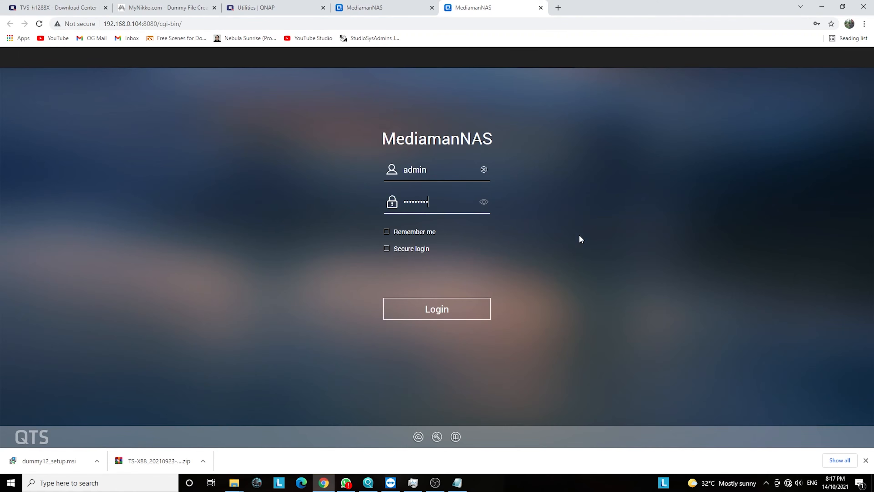
- Switch to Qfinder Pro to check the entry for MediamanNAS, and minimize it again
{"action": "left_click", "coordinate": [368, 483]}
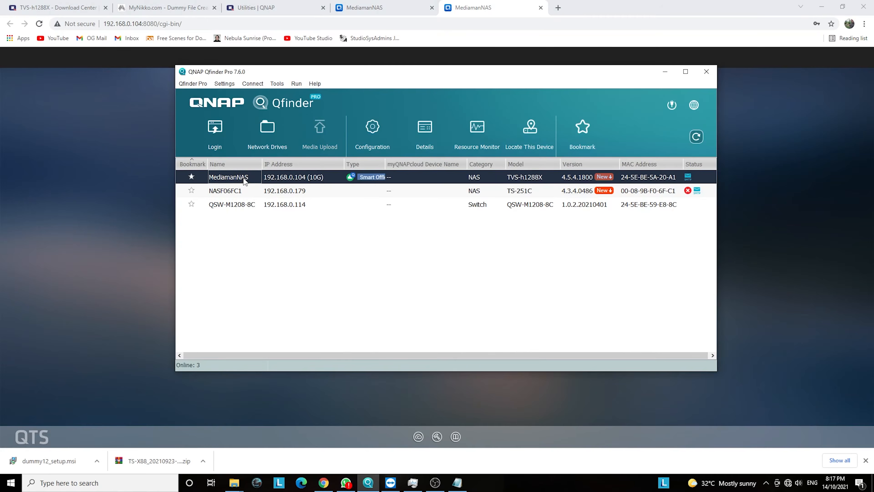
{"action": "left_click", "coordinate": [665, 71]}
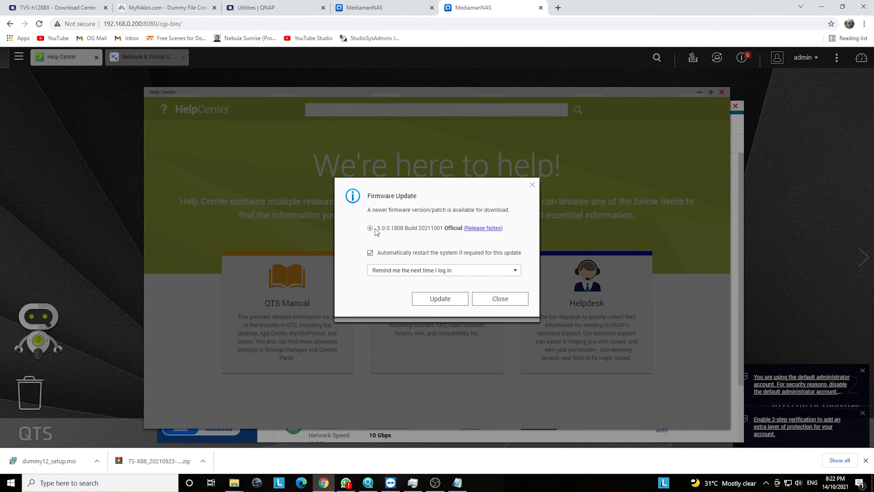
- Set the firmware update notice to remind again after 7 days
{"action": "left_click", "coordinate": [423, 272]}
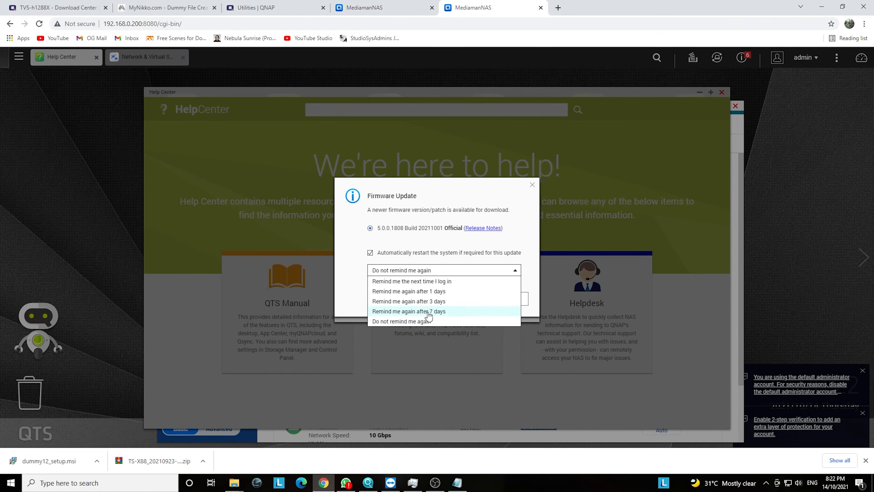
{"action": "left_click", "coordinate": [428, 312]}
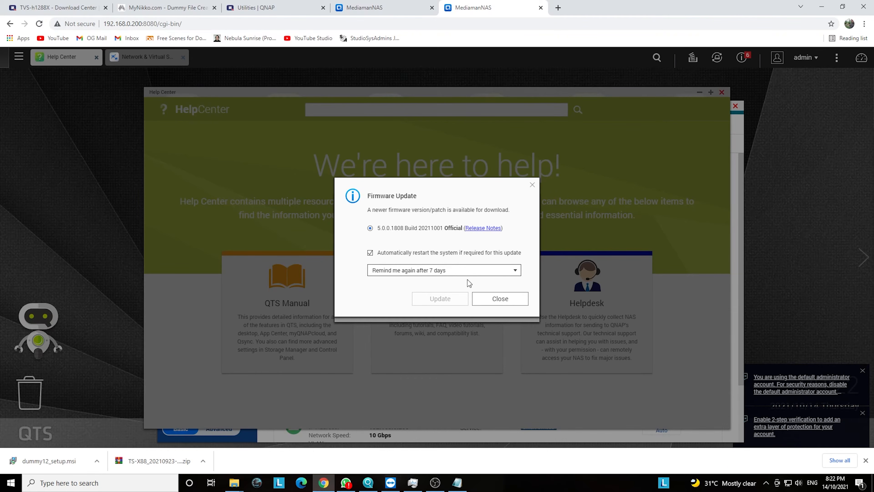
- Clear the QTS desktop by closing the firmware update notice, the Help Center and the License Store offer
{"action": "left_click", "coordinate": [499, 303]}
{"action": "left_click", "coordinate": [491, 308]}
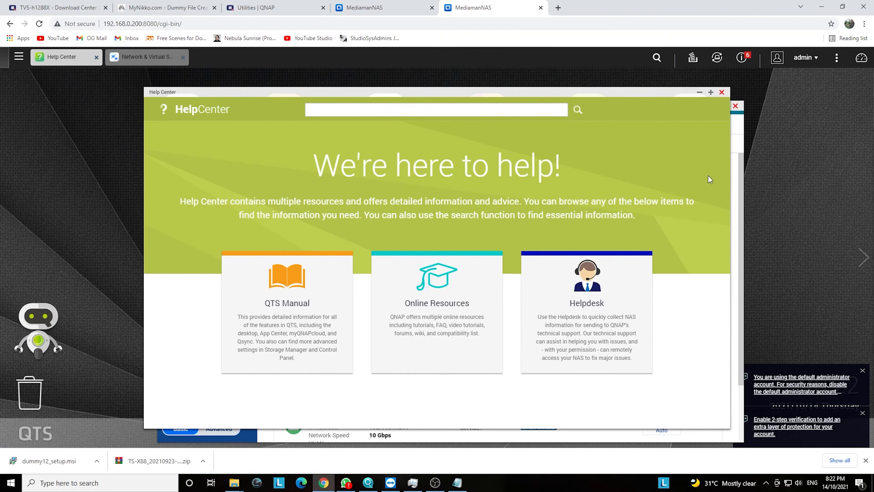
{"action": "left_click", "coordinate": [722, 93]}
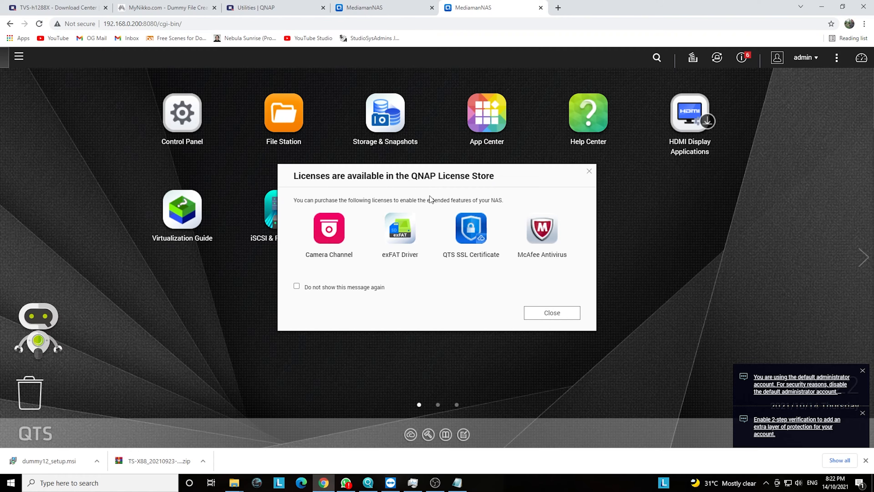
{"action": "left_click", "coordinate": [556, 314]}
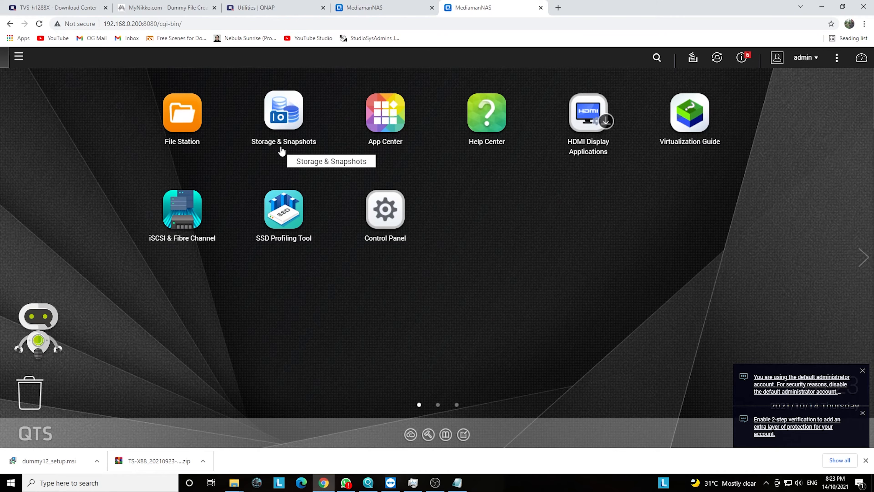
- Open Storage & Snapshots and go through its introduction pages to the end, finishing without starting a new storage pool
{"action": "left_click", "coordinate": [279, 119]}
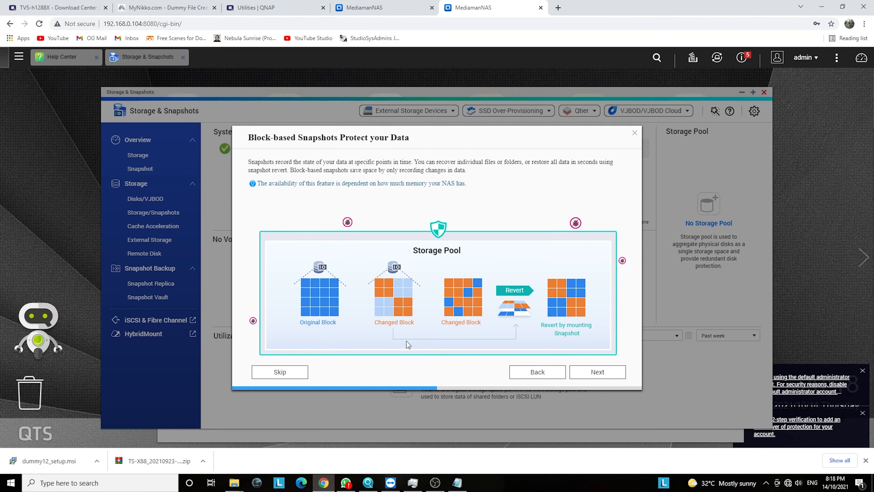
{"action": "left_click", "coordinate": [605, 373]}
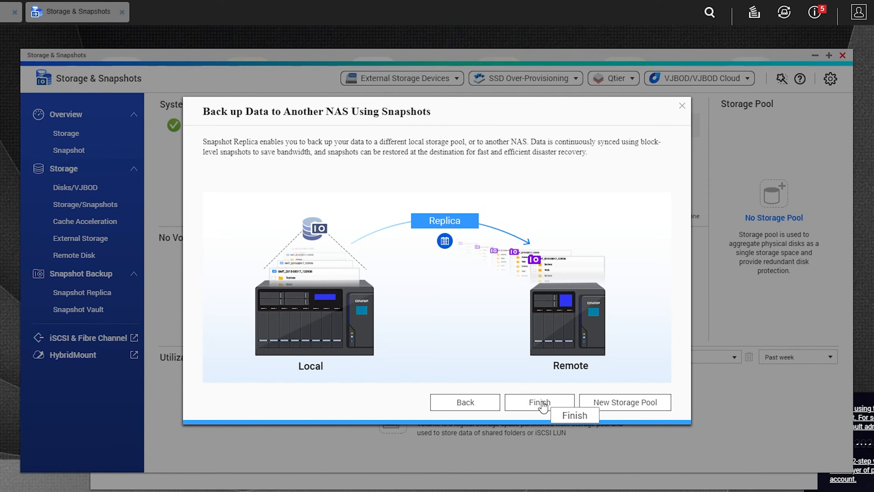
{"action": "left_click", "coordinate": [551, 401]}
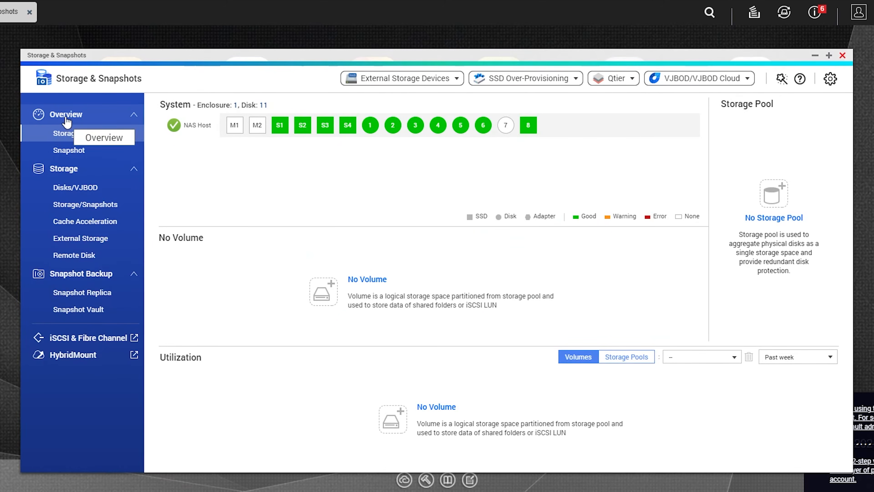
- Inspect the installed drives in the system overview, checking the details of Disk 1, Disk 6 and Disk 8
{"action": "left_click", "coordinate": [67, 117]}
{"action": "left_click", "coordinate": [72, 135]}
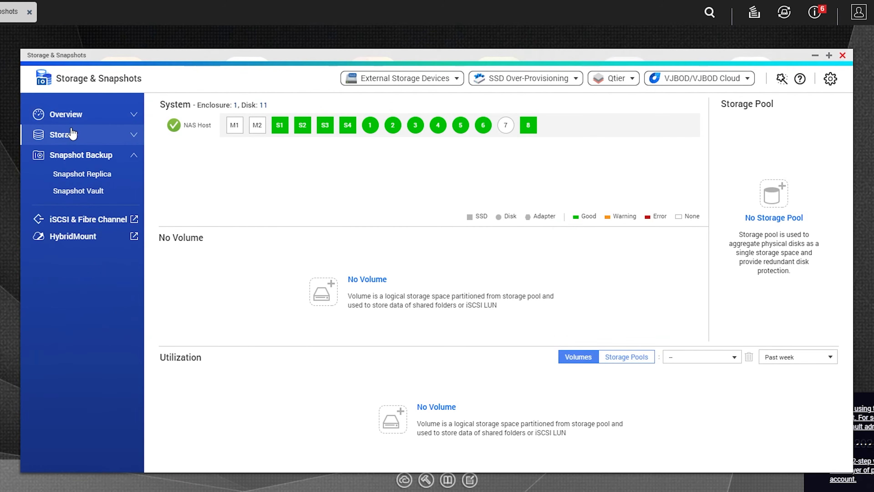
{"action": "mouse_move", "coordinate": [282, 137]}
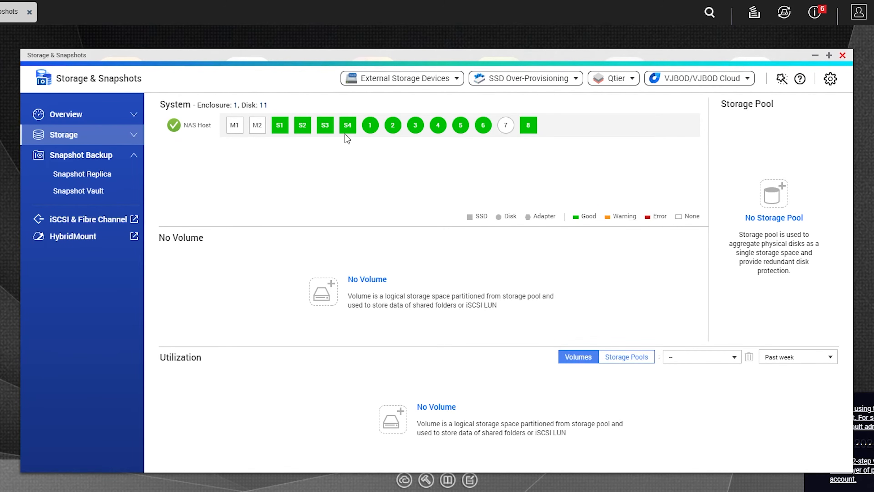
{"action": "mouse_move", "coordinate": [370, 138]}
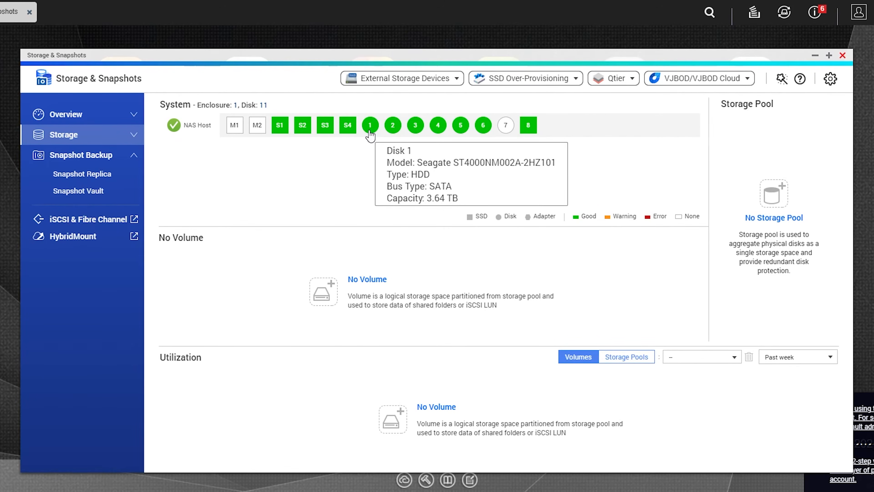
{"action": "mouse_move", "coordinate": [482, 138]}
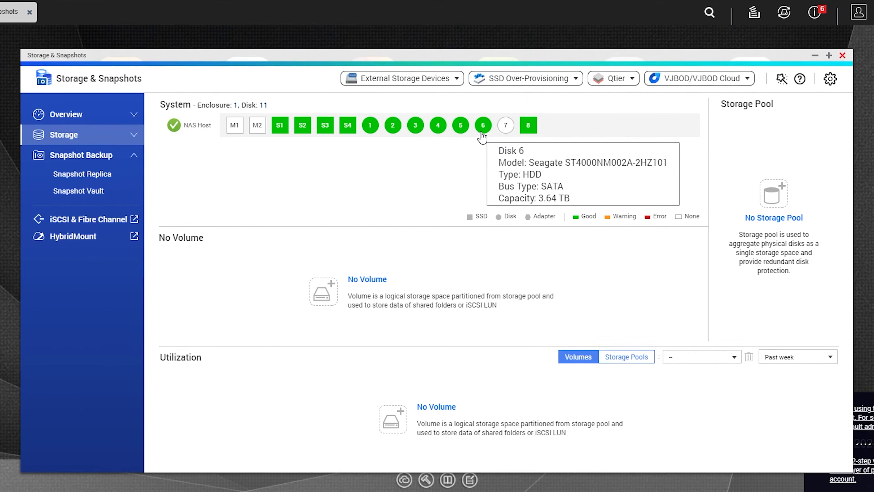
{"action": "mouse_move", "coordinate": [529, 139]}
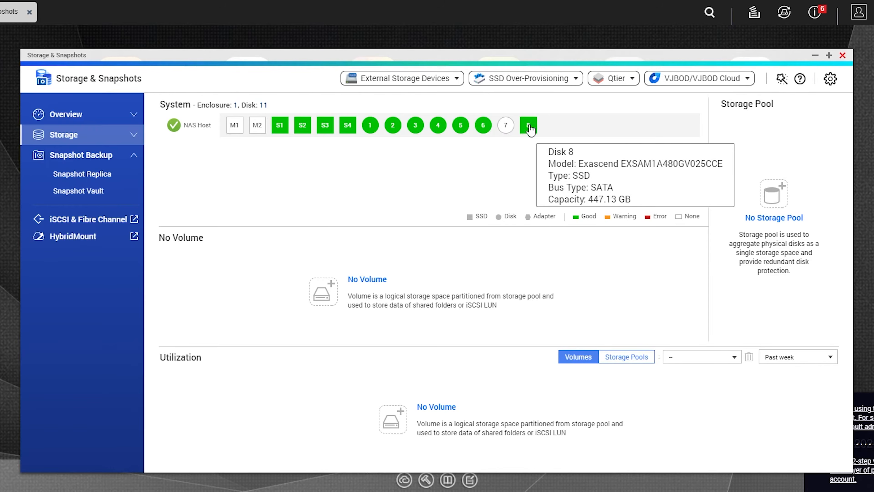
- Open the Disks/VJBOD page and view the disk information of SSD 1 and Disk 1
{"action": "left_click", "coordinate": [66, 135]}
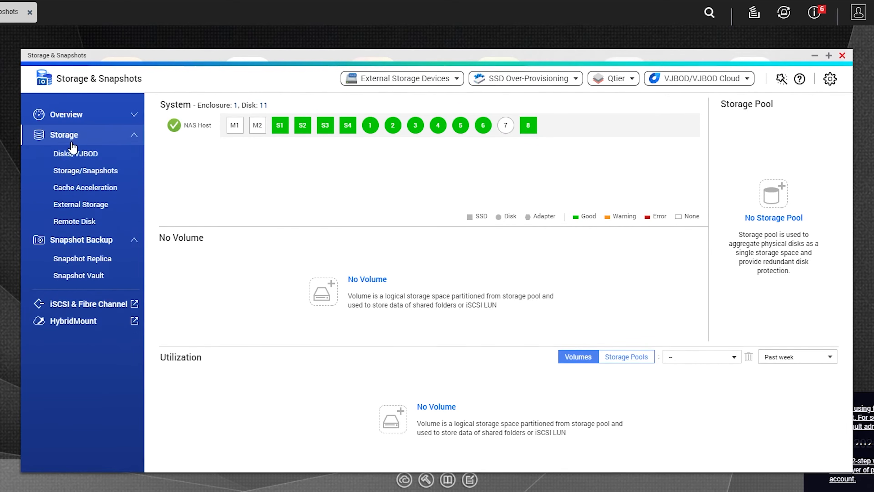
{"action": "left_click", "coordinate": [80, 158]}
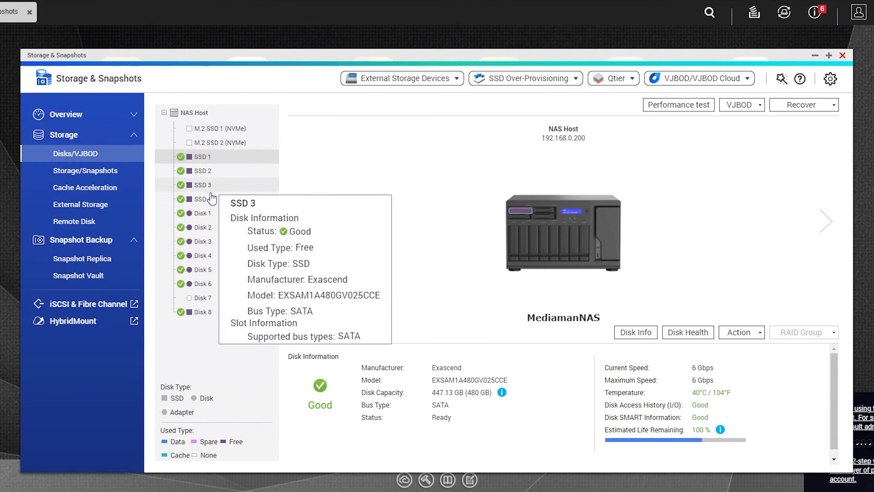
{"action": "left_click", "coordinate": [201, 161]}
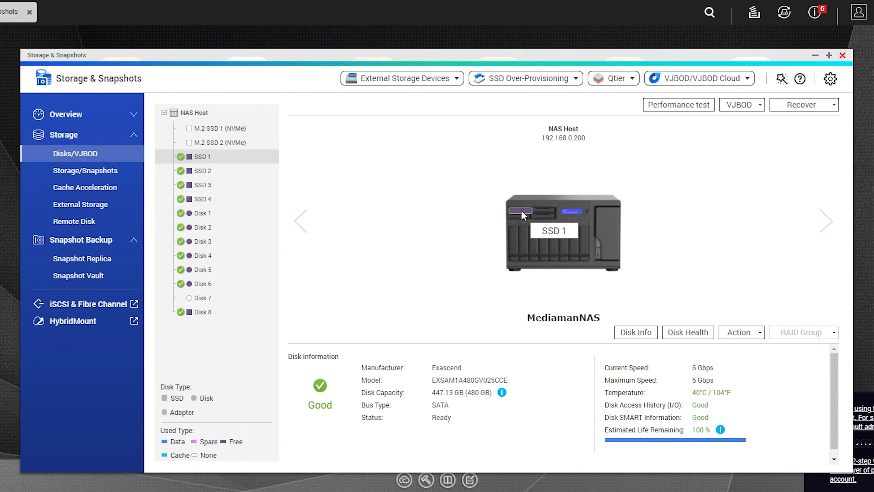
{"action": "left_click", "coordinate": [204, 214]}
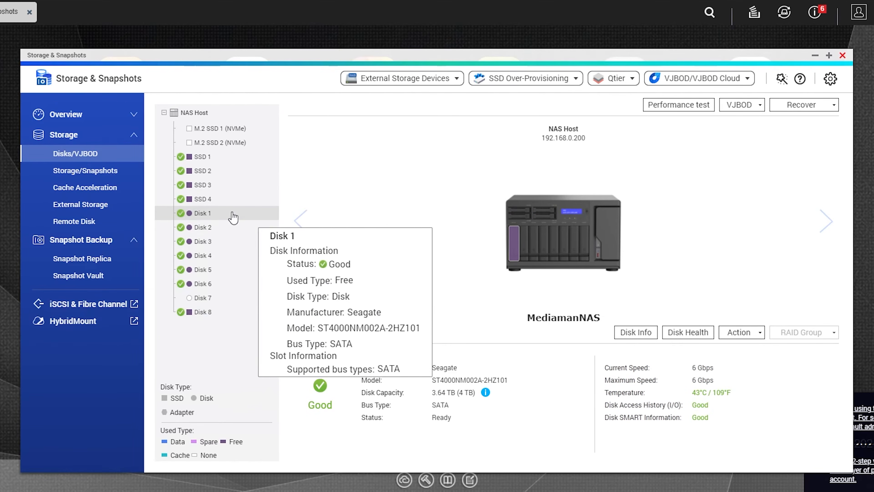
- Check the Disk Health summaries of Disk 1 and SSD 1
{"action": "left_click", "coordinate": [688, 332]}
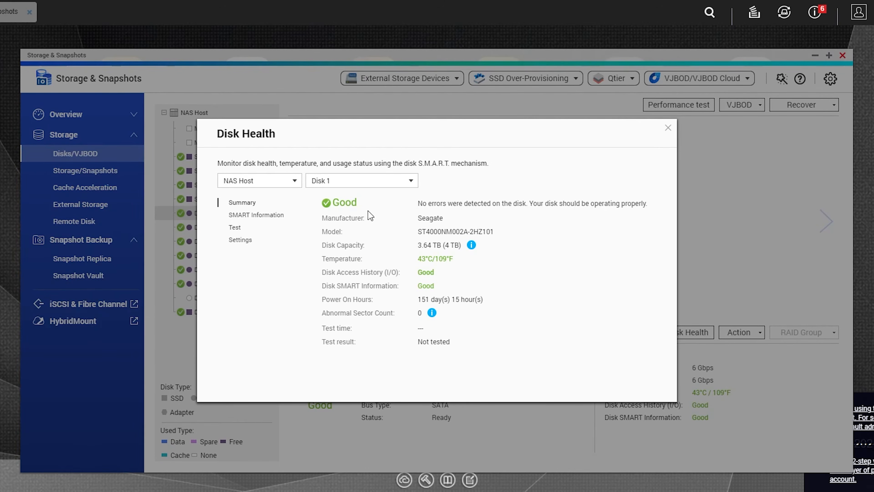
{"action": "key", "text": "Escape"}
{"action": "left_click", "coordinate": [202, 159]}
{"action": "left_click", "coordinate": [680, 333]}
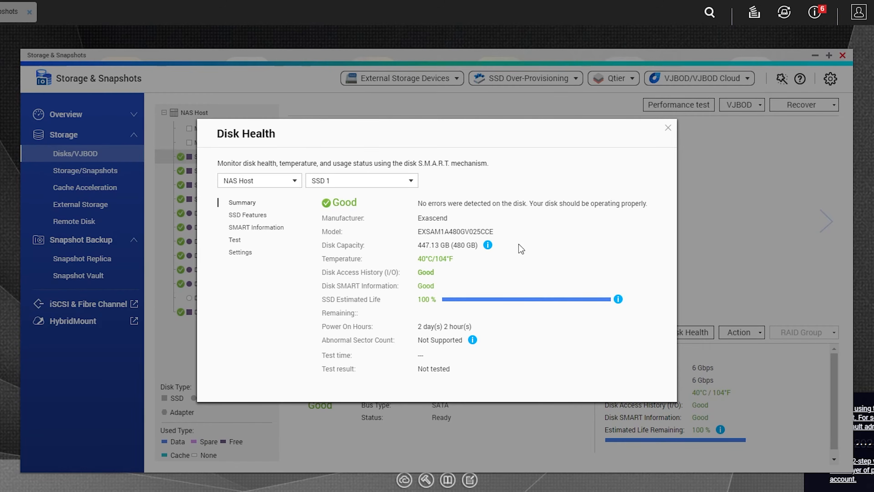
{"action": "left_click", "coordinate": [668, 129]}
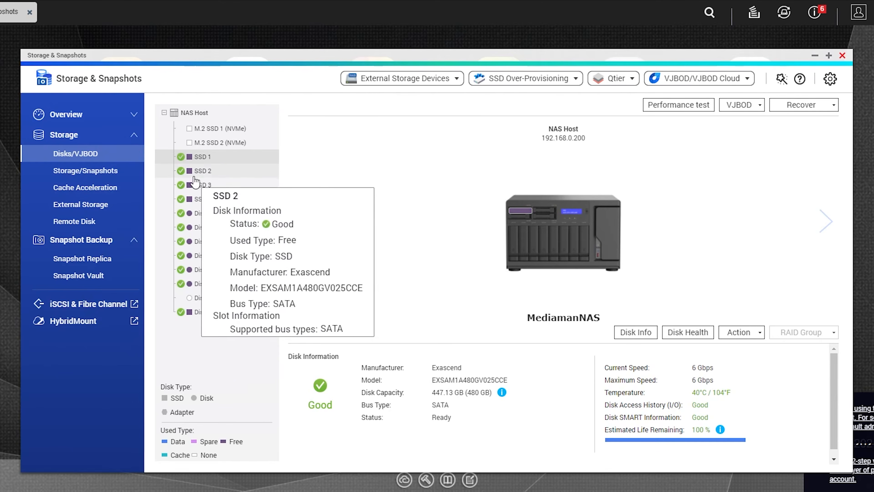
{"action": "left_click", "coordinate": [679, 105]}
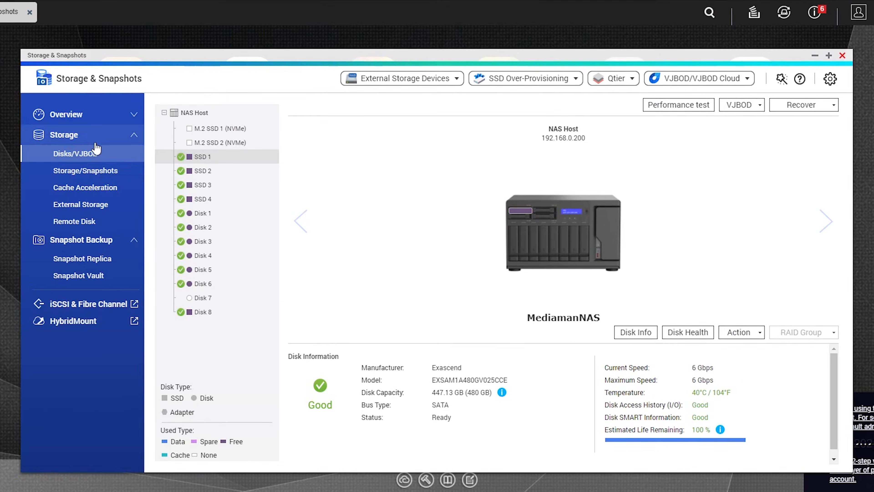
- Start a new storage pool under Storage/Snapshots with Qtier auto-tiering enabled and continue to disk selection
{"action": "left_click", "coordinate": [64, 171]}
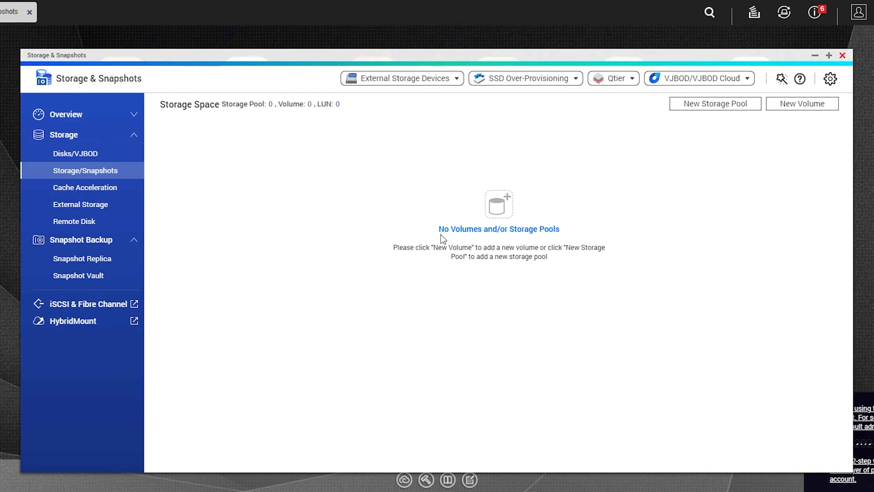
{"action": "left_click", "coordinate": [493, 207]}
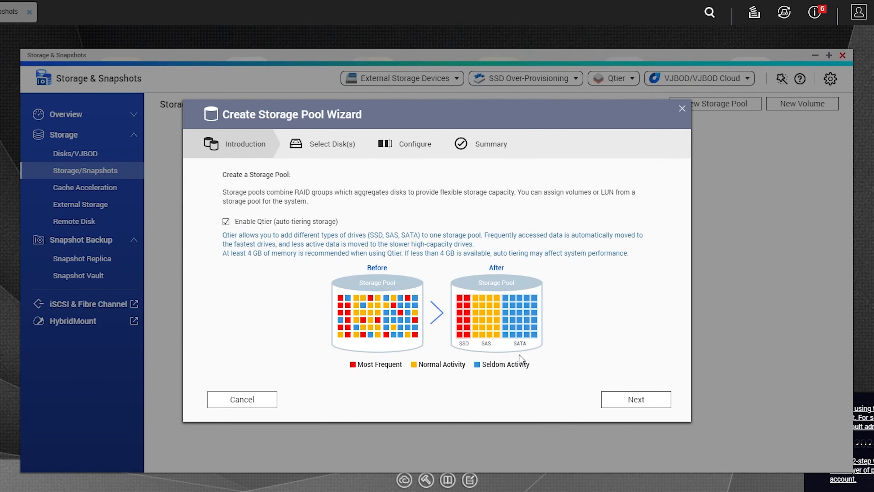
{"action": "left_click", "coordinate": [606, 400]}
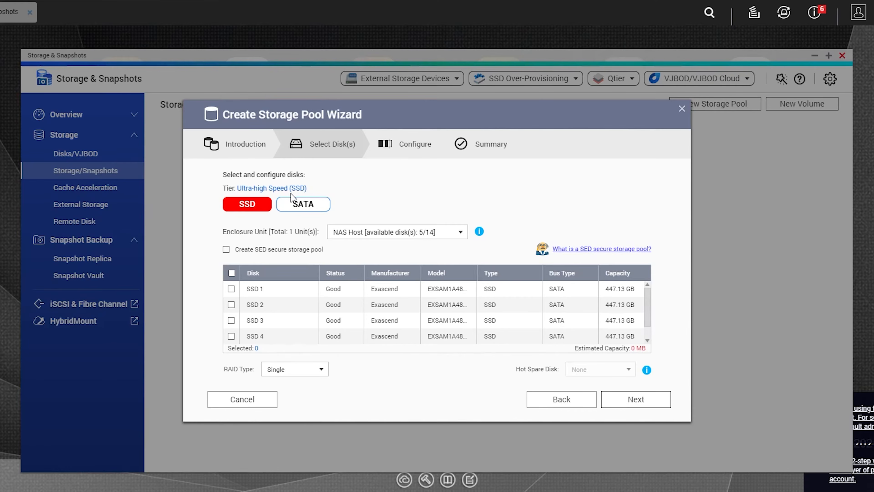
- Select SSD 1 to SSD 4 for the Ultra-high Speed (SSD) tier with RAID 5
{"action": "left_click", "coordinate": [231, 290]}
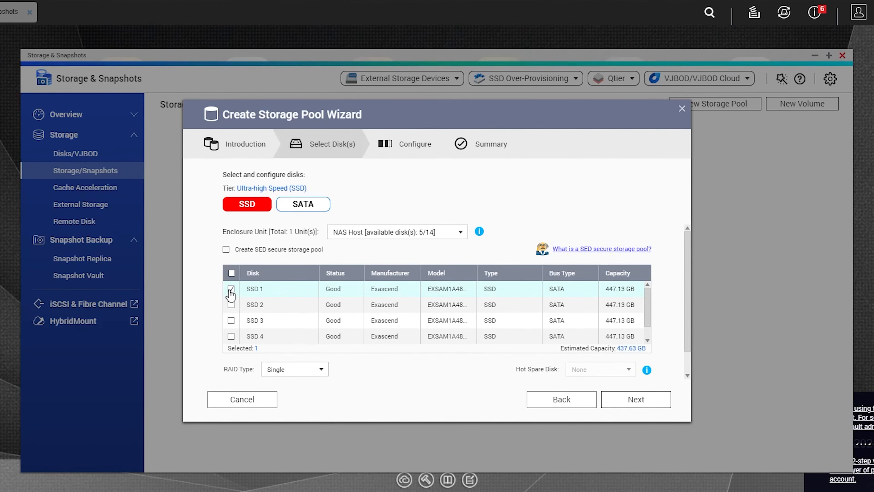
{"action": "left_click", "coordinate": [231, 305]}
{"action": "left_click", "coordinate": [230, 321]}
{"action": "left_click", "coordinate": [231, 336]}
{"action": "scroll", "coordinate": [304, 317], "scroll_direction": "down", "scroll_amount": 2}
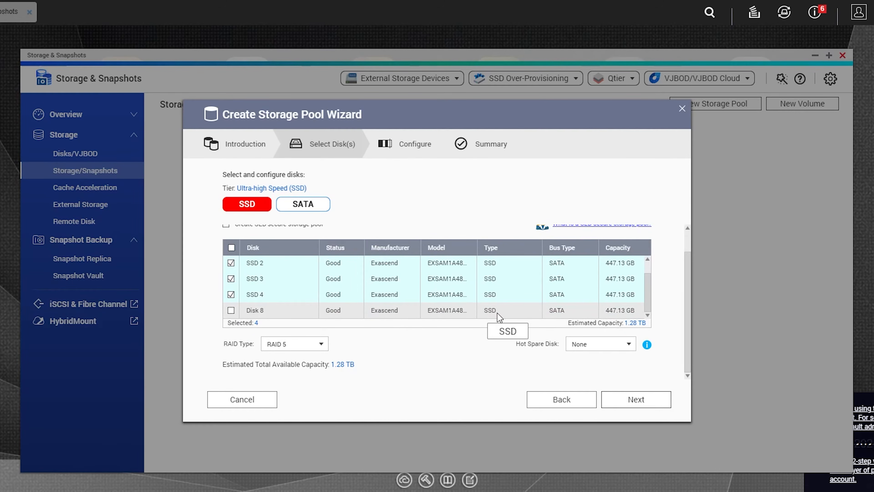
{"action": "scroll", "coordinate": [300, 296], "scroll_direction": "up", "scroll_amount": 2}
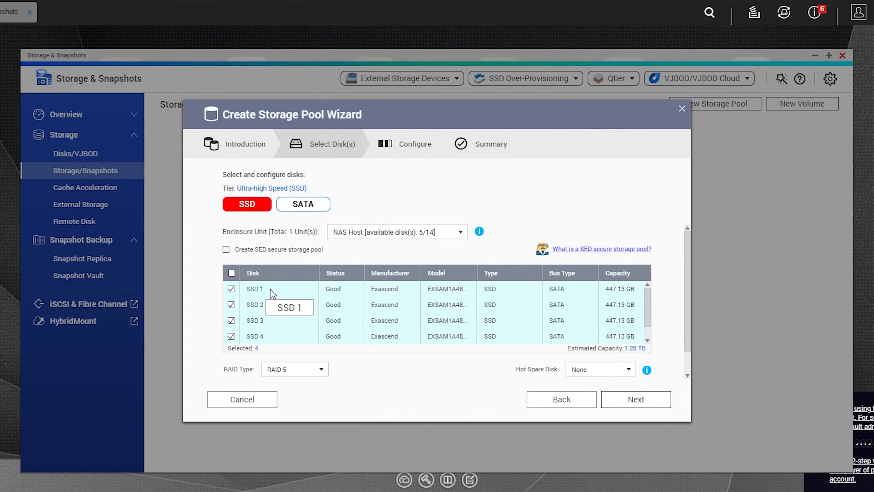
{"action": "left_click", "coordinate": [306, 371]}
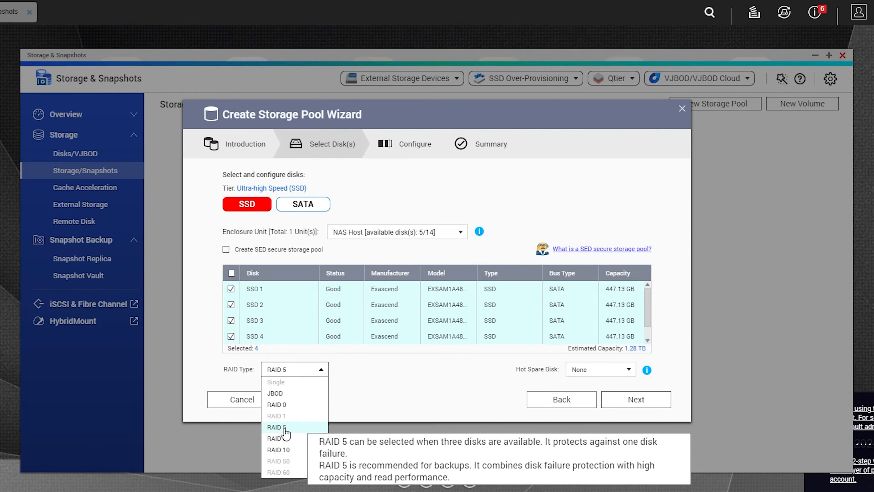
{"action": "left_click", "coordinate": [276, 427]}
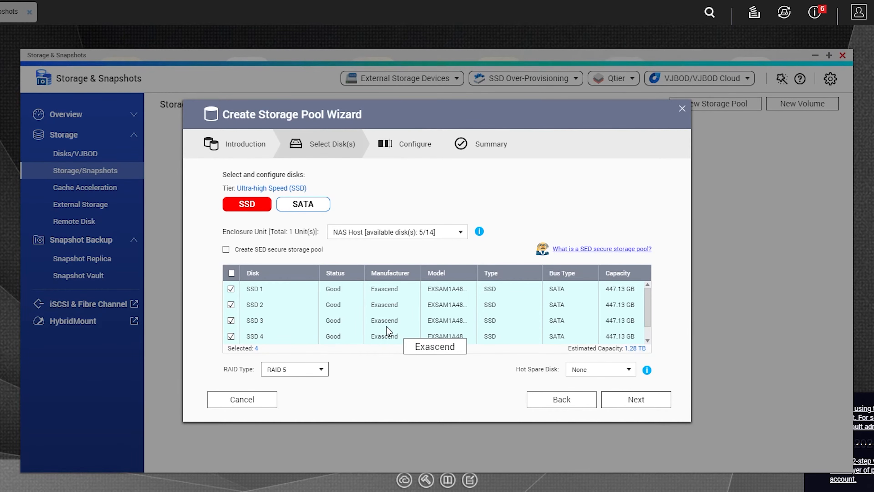
- Select Disk 1 to Disk 6 for the Capacity (SATA) tier with RAID 6
{"action": "left_click", "coordinate": [298, 205]}
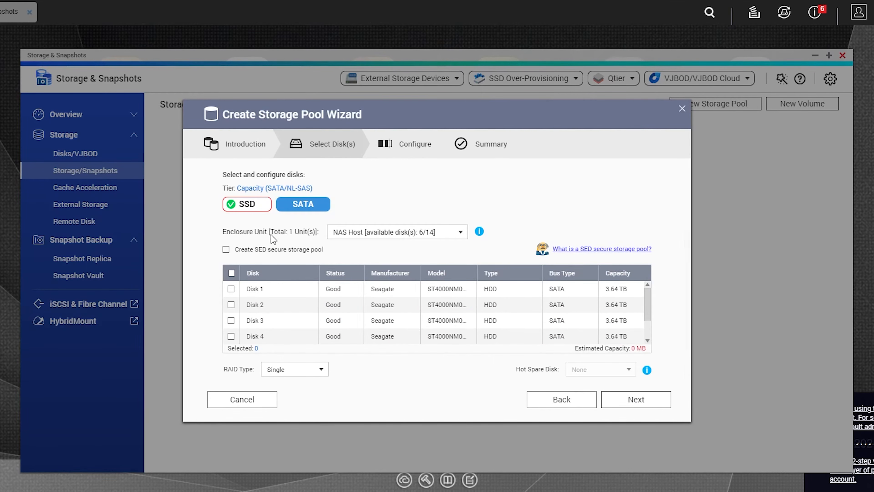
{"action": "left_click", "coordinate": [231, 289]}
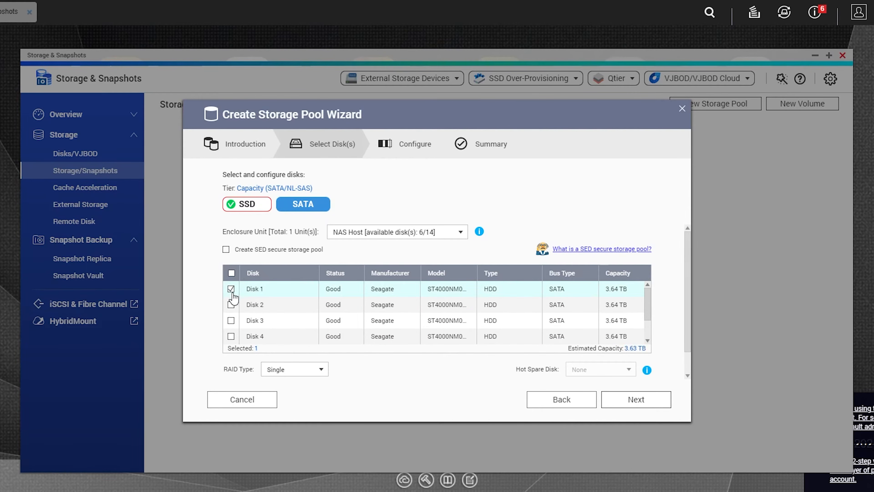
{"action": "left_click", "coordinate": [230, 304]}
{"action": "left_click", "coordinate": [230, 320]}
{"action": "left_click", "coordinate": [230, 336]}
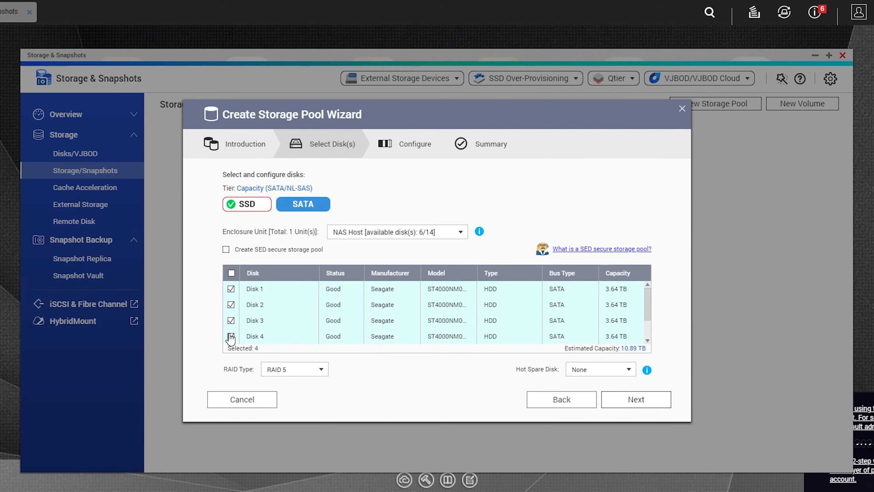
{"action": "scroll", "coordinate": [246, 328], "scroll_direction": "down", "scroll_amount": 1}
{"action": "left_click", "coordinate": [231, 319]}
{"action": "left_click", "coordinate": [231, 336]}
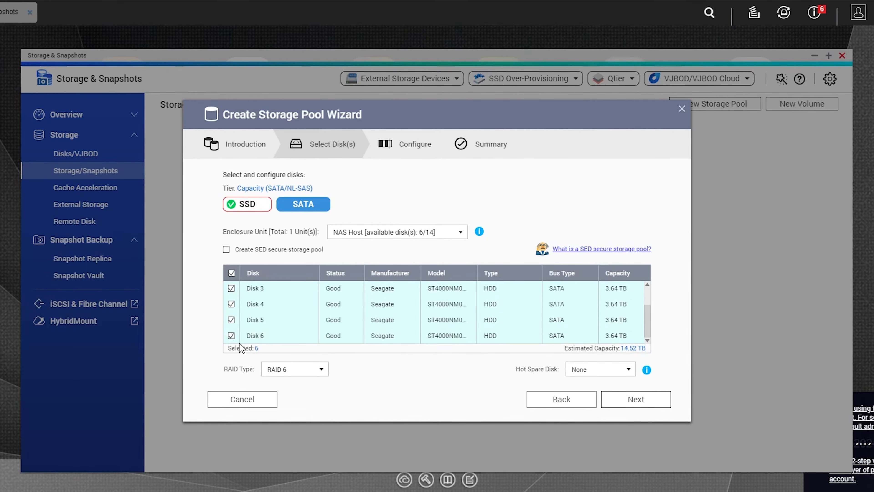
{"action": "left_click", "coordinate": [310, 370]}
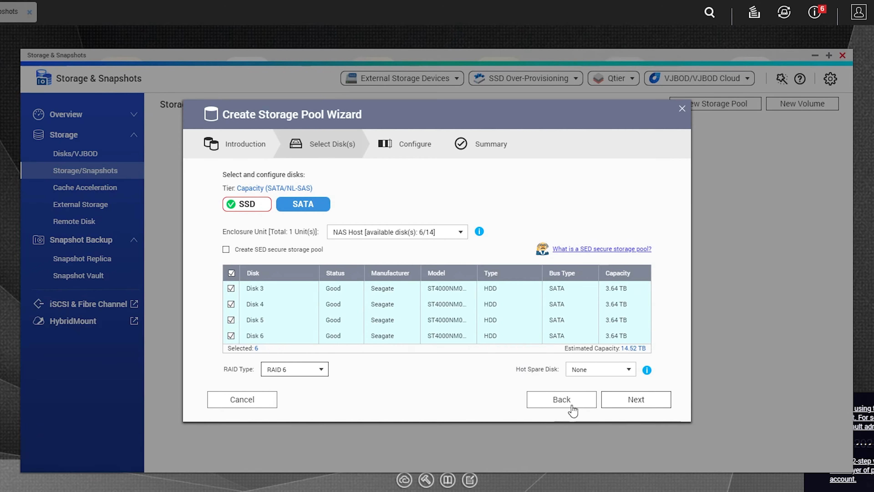
- Create the Qtier storage pool with 10% SSD over-provisioning and an 80% alert threshold, accepting the erasure of the selected disks
{"action": "left_click", "coordinate": [636, 401]}
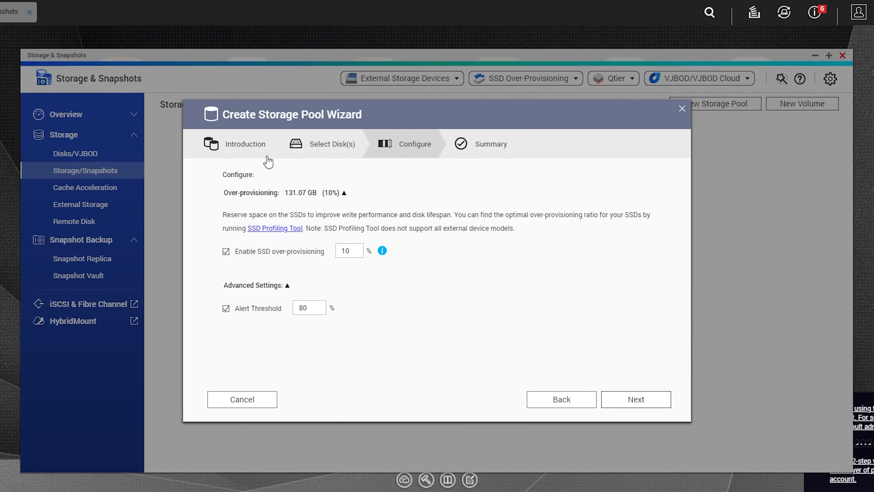
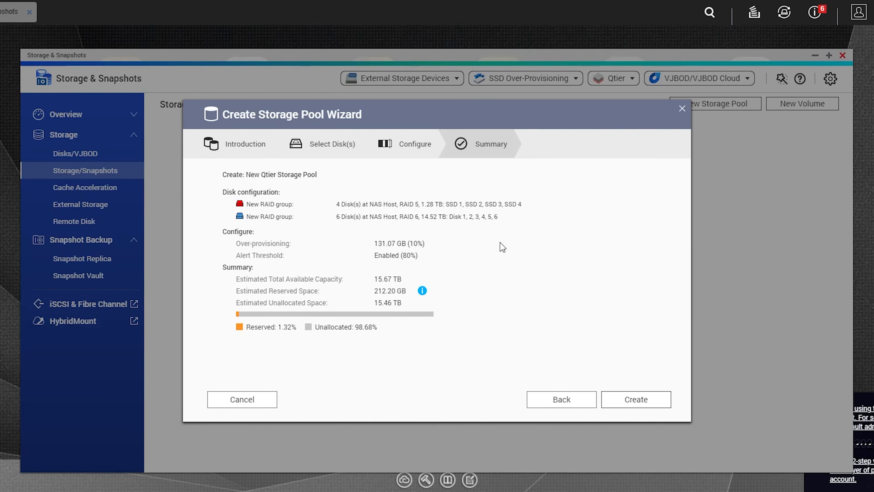
{"action": "left_click", "coordinate": [632, 399]}
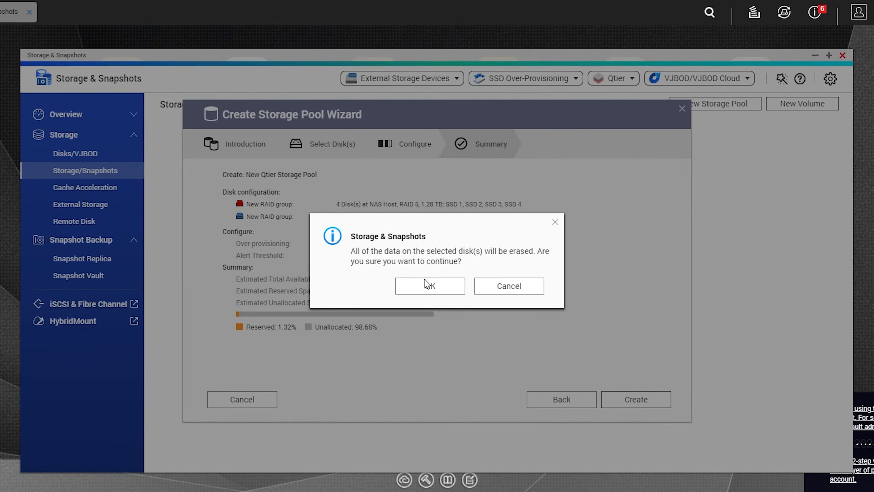
{"action": "left_click", "coordinate": [426, 290]}
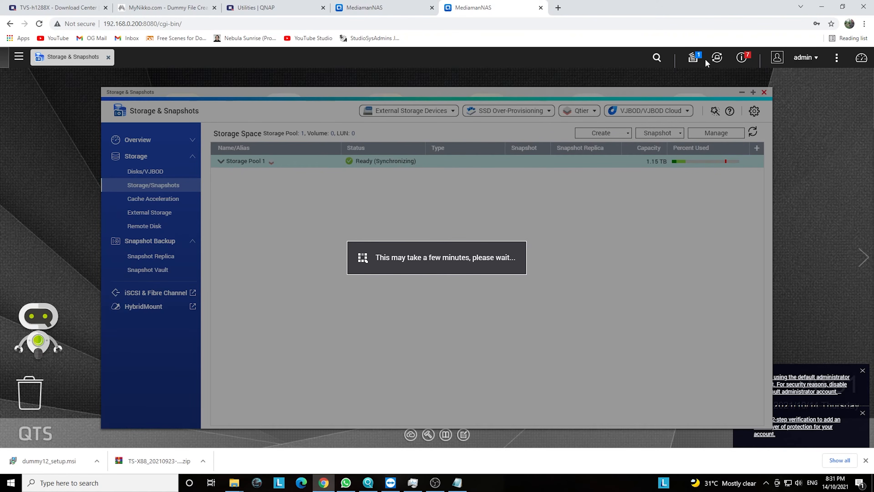
- Check the running RAID synchronization tasks and dismiss the pool creation notice without creating a volume
{"action": "left_click", "coordinate": [692, 61]}
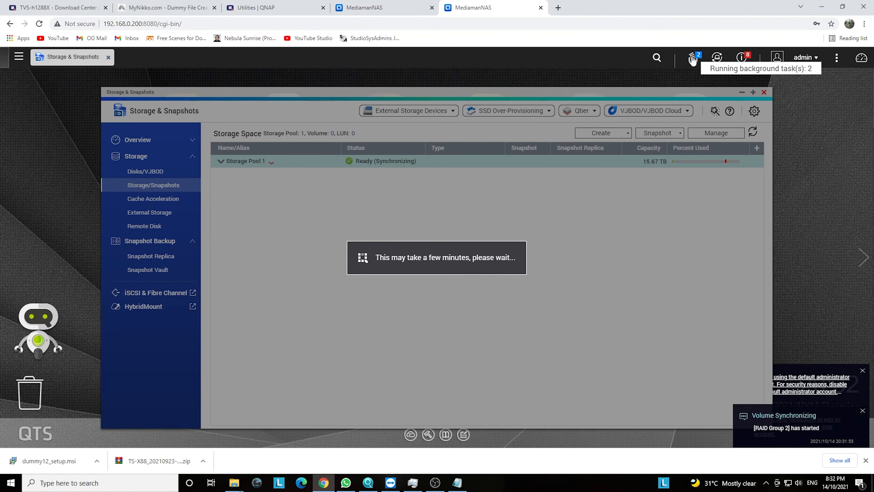
{"action": "left_click", "coordinate": [695, 56]}
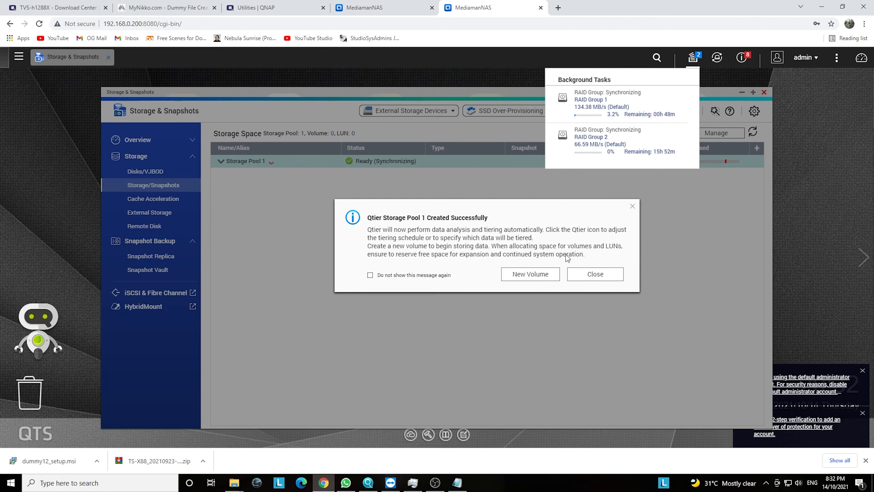
{"action": "left_click", "coordinate": [596, 274]}
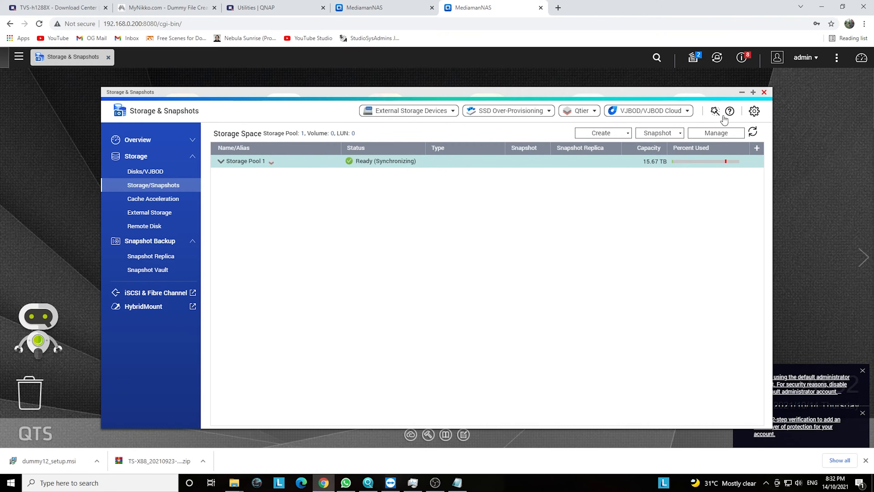
- Set the resync priority of RAID Group 1 and RAID Group 2 to Resync First (High speed), apply it, and check the background tasks
{"action": "left_click", "coordinate": [754, 111]}
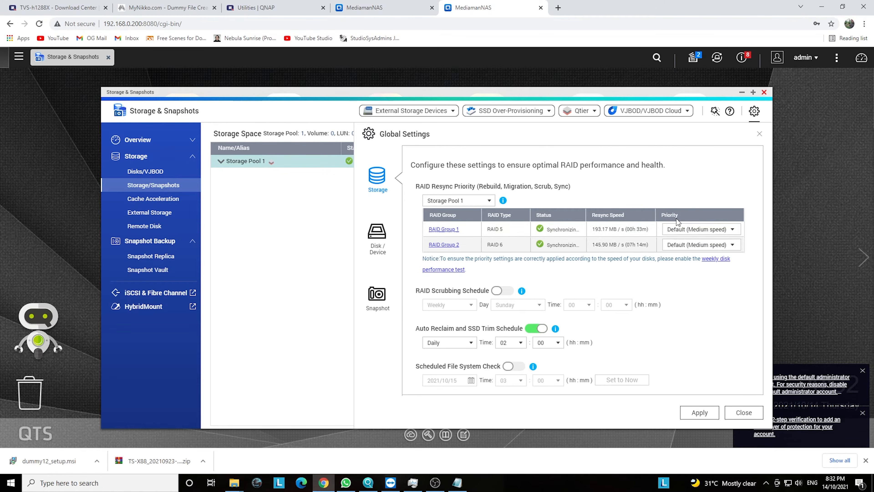
{"action": "left_click", "coordinate": [675, 230]}
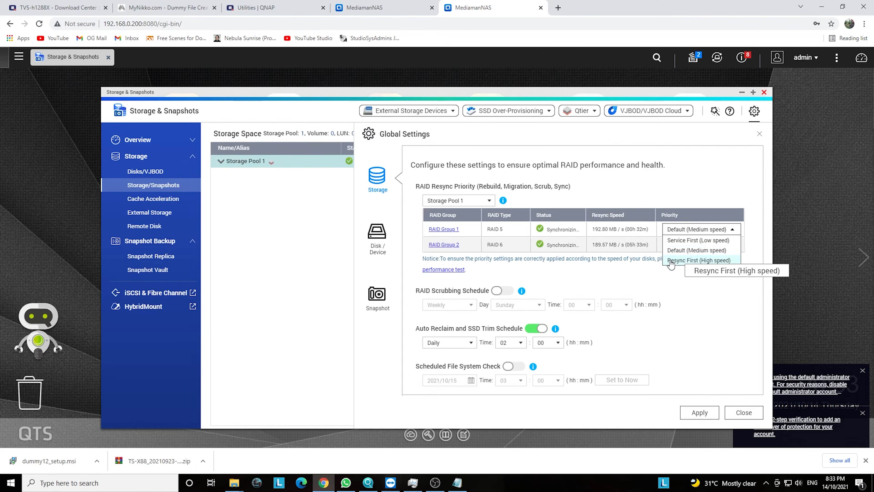
{"action": "left_click", "coordinate": [719, 265]}
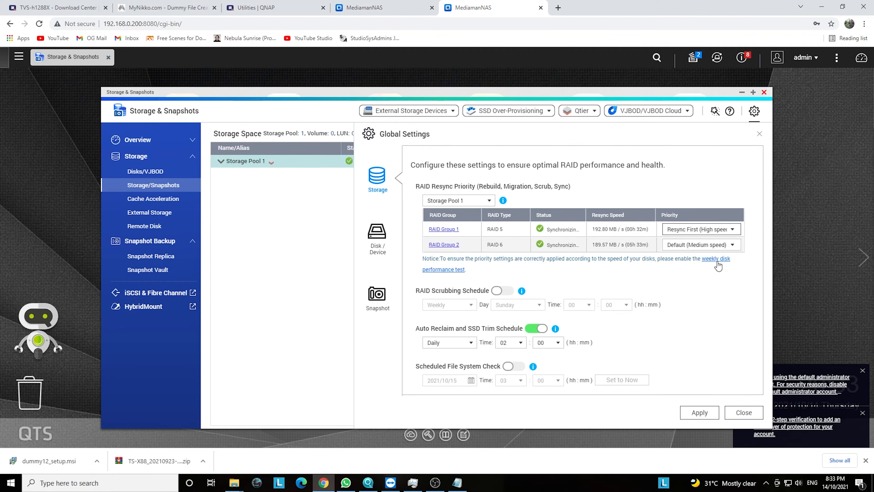
{"action": "left_click", "coordinate": [702, 244]}
{"action": "left_click", "coordinate": [712, 276]}
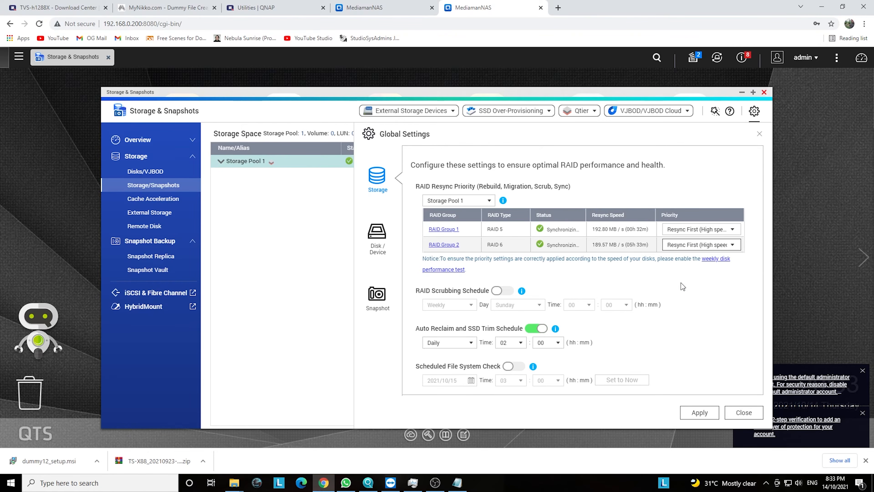
{"action": "left_click", "coordinate": [692, 58]}
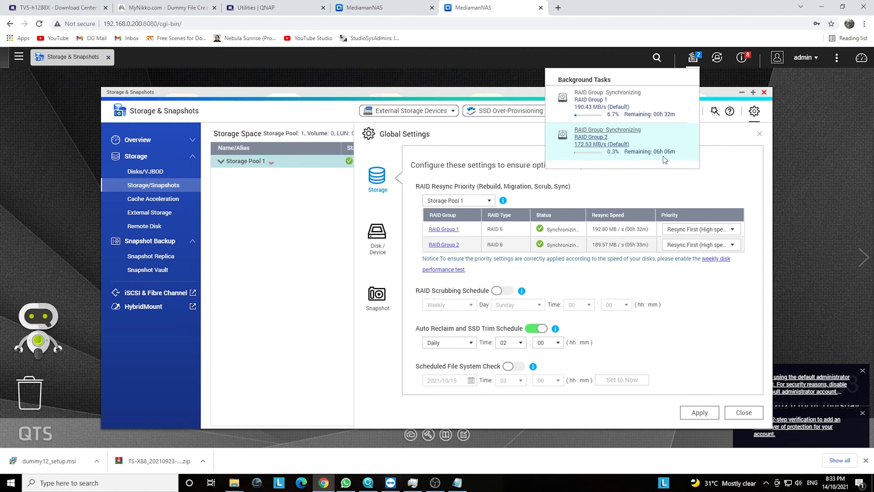
{"action": "left_click", "coordinate": [699, 413]}
{"action": "left_click", "coordinate": [423, 281]}
{"action": "left_click", "coordinate": [692, 58]}
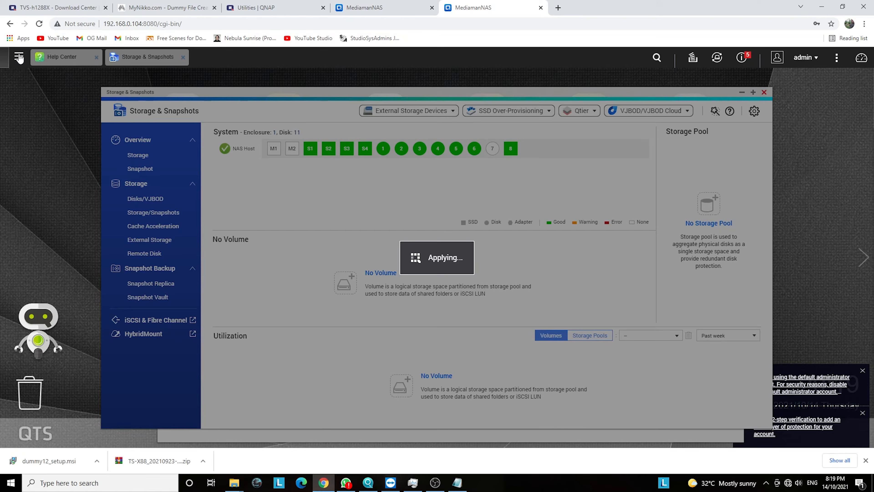
- Open the IPv4 configuration of Adapter 5 (10GbE) in Network & Virtual Switch and switch it to a static IP address
{"action": "left_click", "coordinate": [19, 57]}
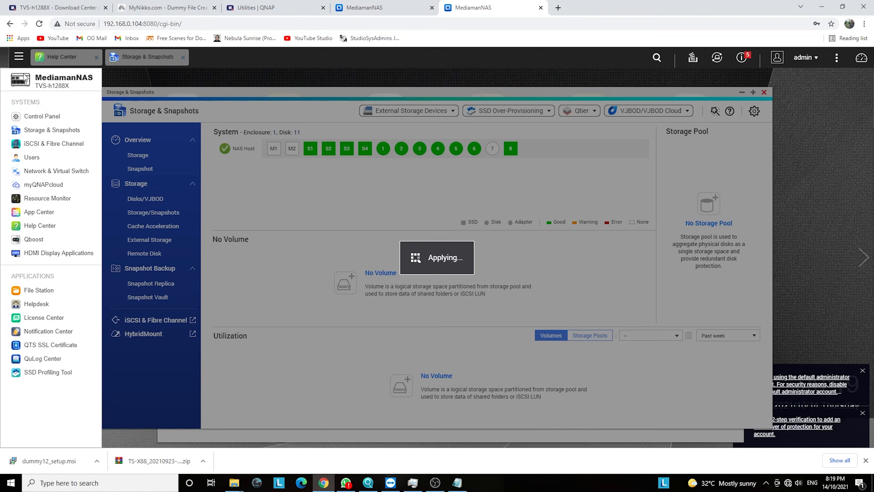
{"action": "left_click", "coordinate": [36, 117]}
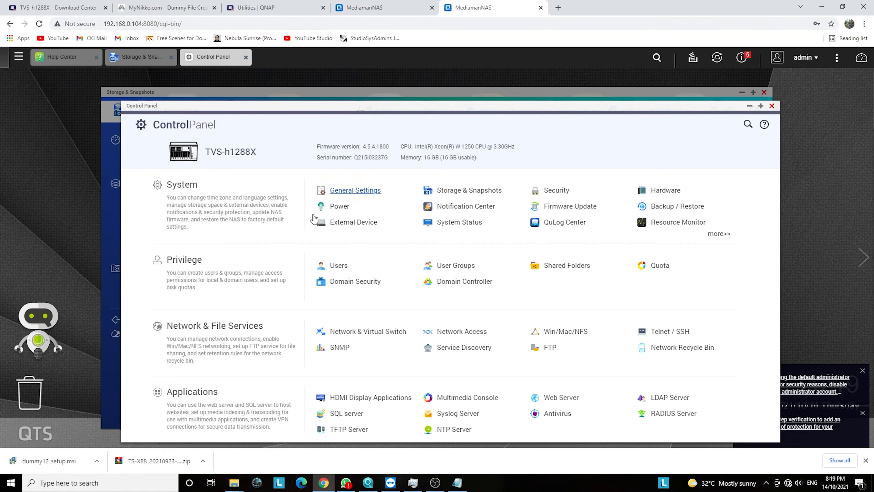
{"action": "left_click", "coordinate": [365, 334]}
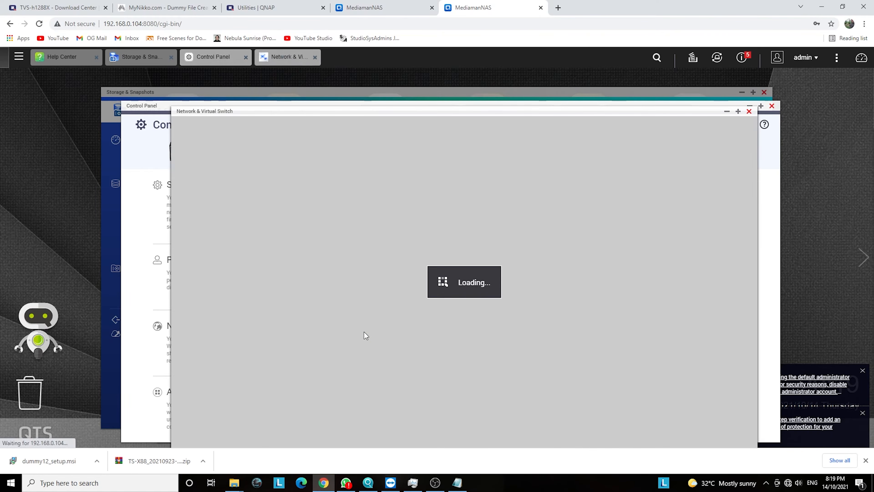
{"action": "key", "text": "Escape"}
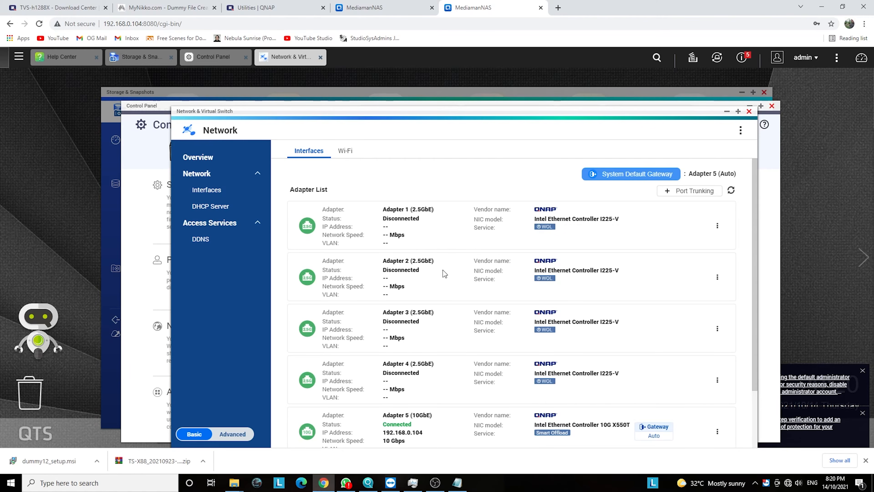
{"action": "scroll", "coordinate": [444, 274], "scroll_direction": "down", "scroll_amount": 2}
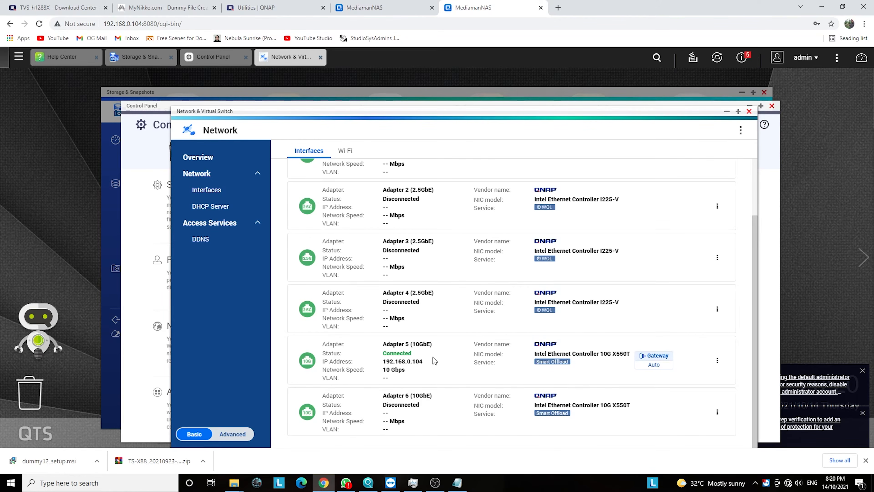
{"action": "left_click", "coordinate": [717, 361]}
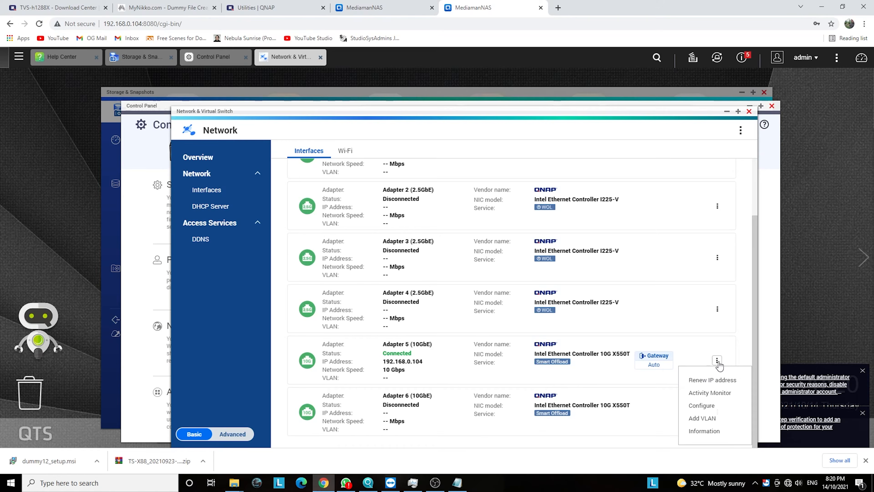
{"action": "left_click", "coordinate": [701, 405]}
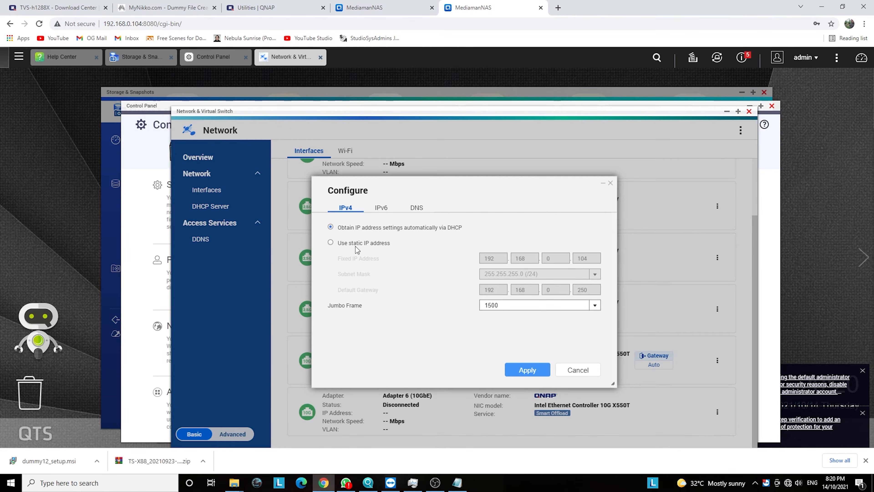
{"action": "left_click", "coordinate": [331, 243]}
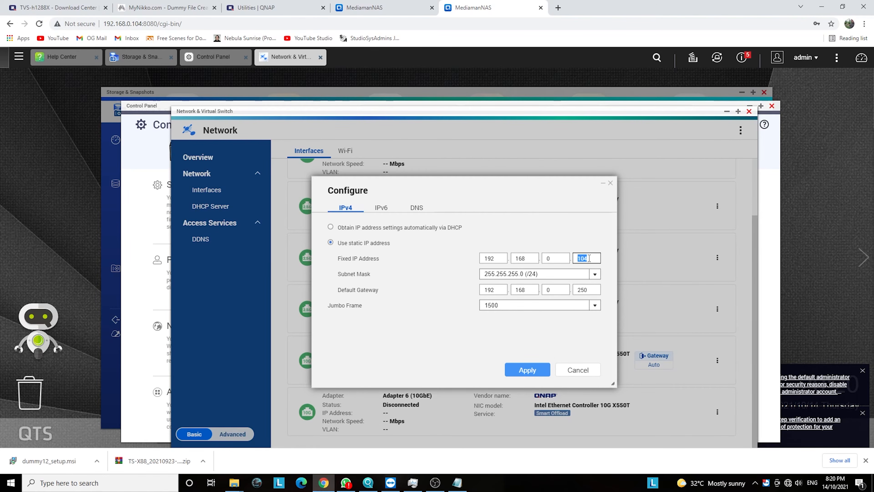
- Ping 192.168.0.200 from the Windows Command Prompt to check whether the address is in use, and close the prompt
{"action": "left_click", "coordinate": [80, 482]}
{"action": "type", "text": "cmd"}
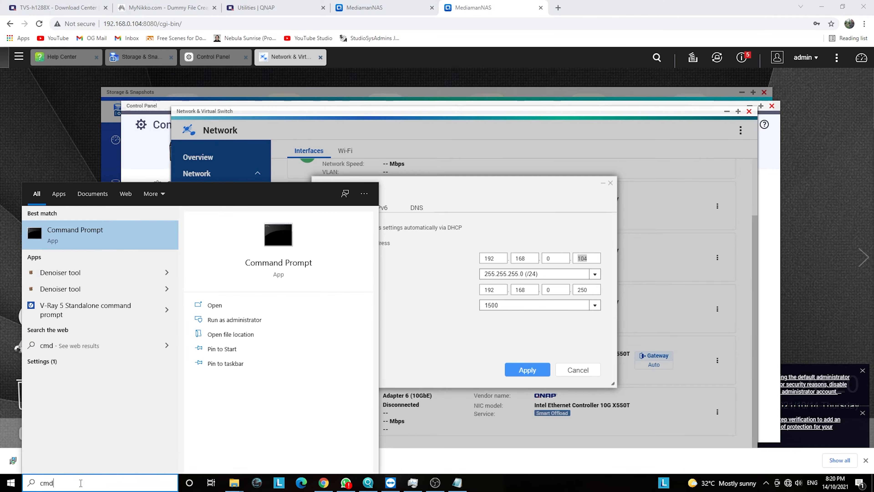
{"action": "key", "text": "Return"}
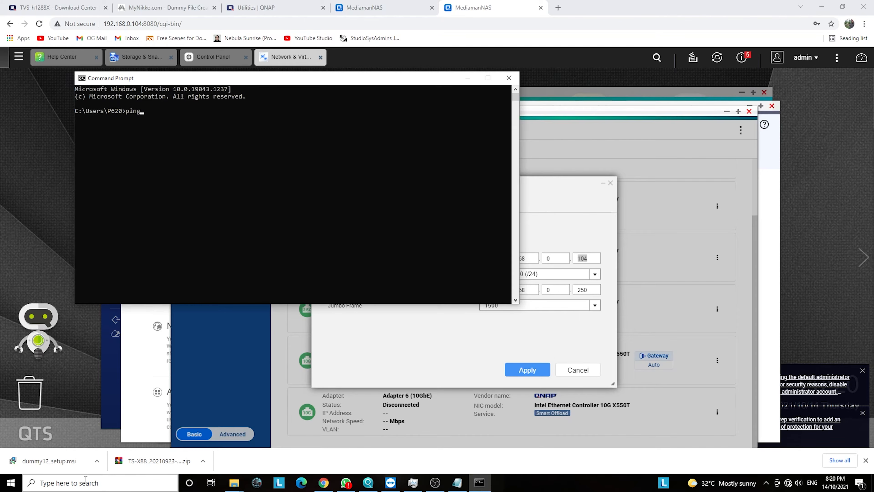
{"action": "type", "text": "ping 192.168.0.200"}
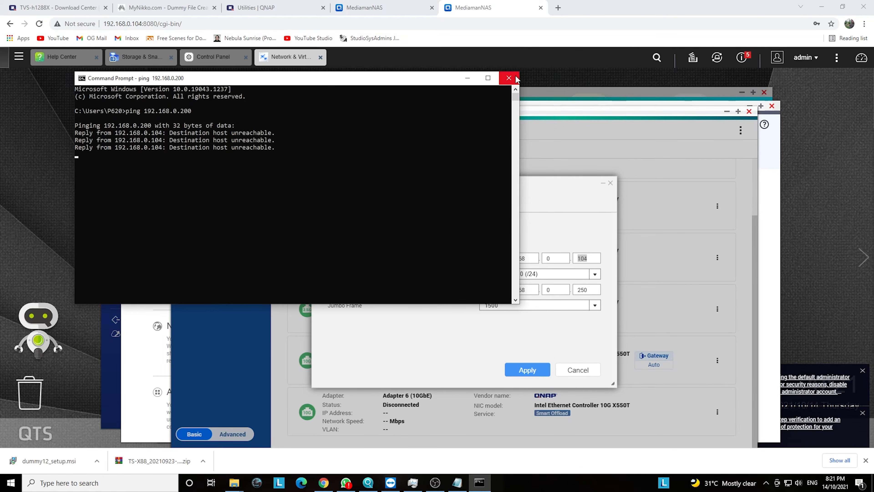
{"action": "left_click", "coordinate": [508, 78]}
- Set Adapter 5's fixed IP address to 192.168.0.200 with primary DNS 8.8.8.8, apply it, and reload QTS at the new address
{"action": "type", "text": "200"}
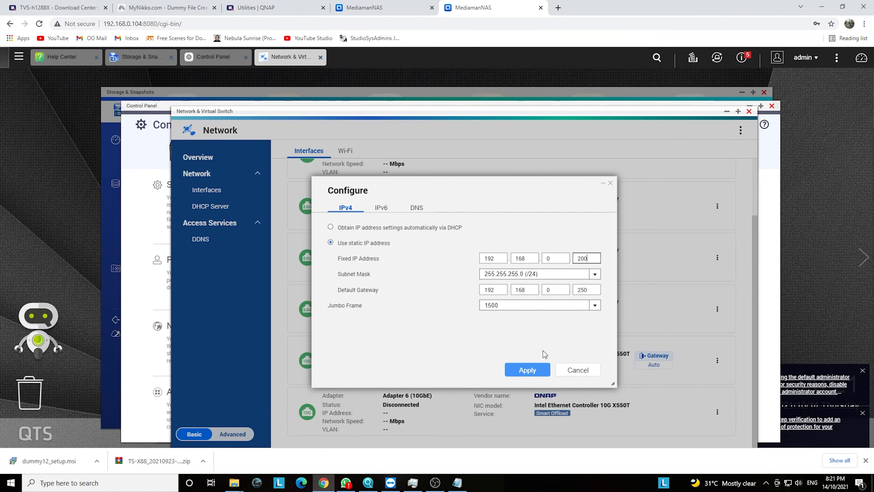
{"action": "left_click", "coordinate": [527, 370]}
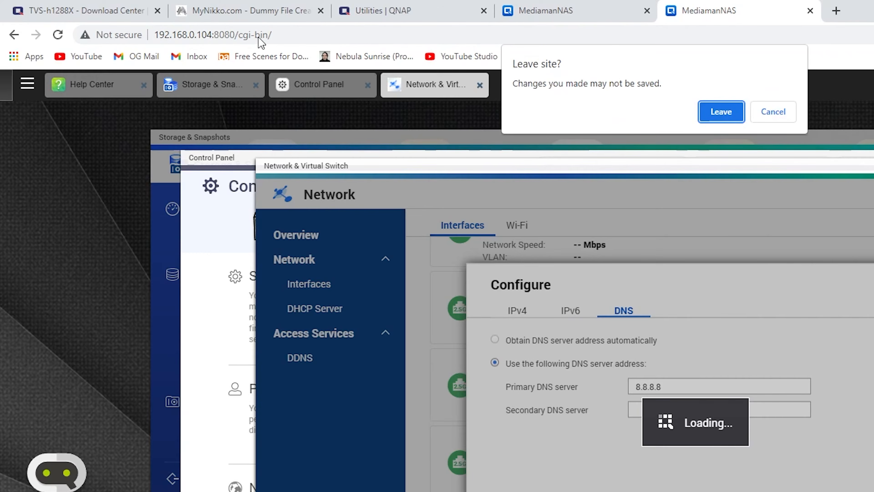
{"action": "left_click", "coordinate": [721, 112]}
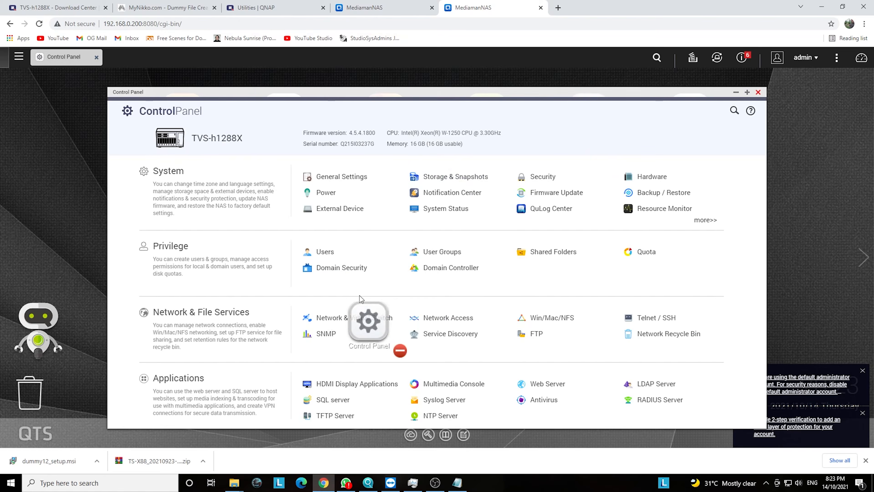
{"action": "left_click_drag", "start_coordinate": [367, 318], "coordinate": [49, 206]}
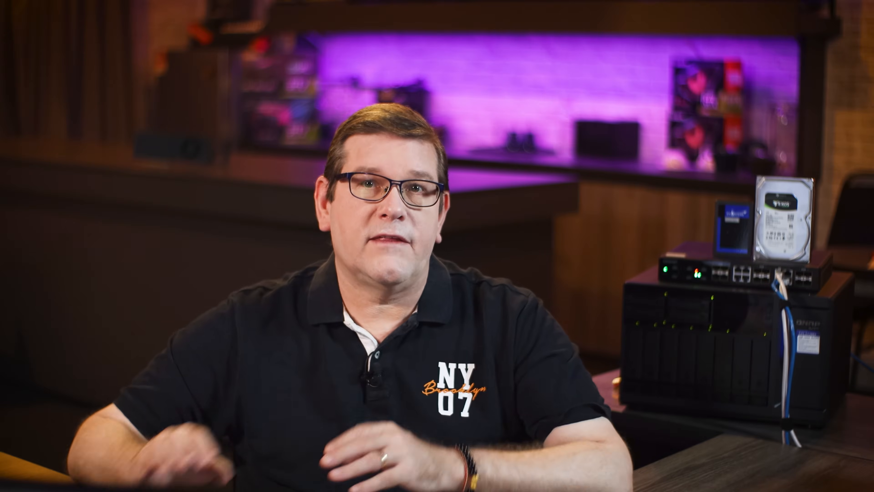
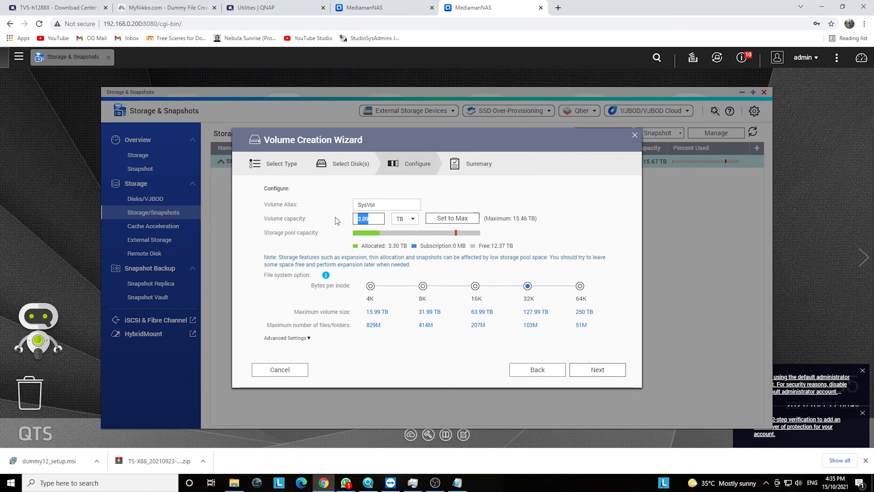
- Set the SysVol volume's capacity to 300 GB and complete the Volume Creation Wizard
{"action": "key", "text": "BackSpace"}
{"action": "type", "text": "300"}
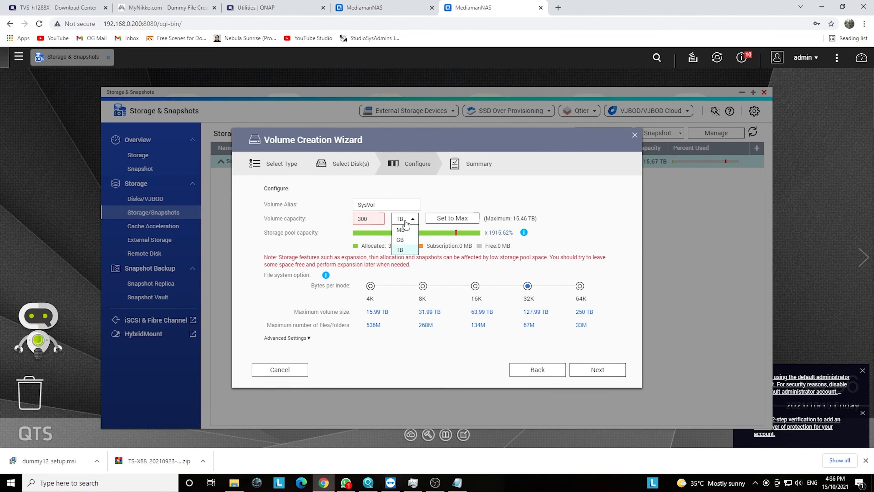
{"action": "left_click", "coordinate": [407, 240]}
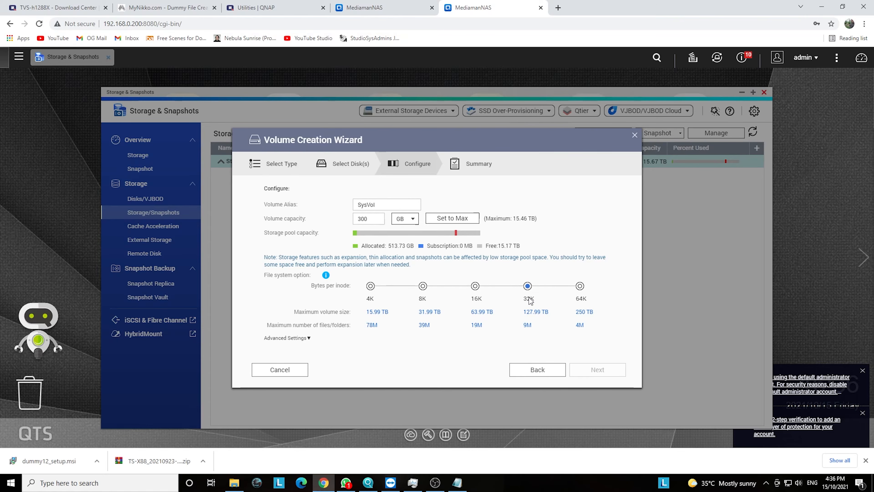
{"action": "left_click", "coordinate": [590, 370]}
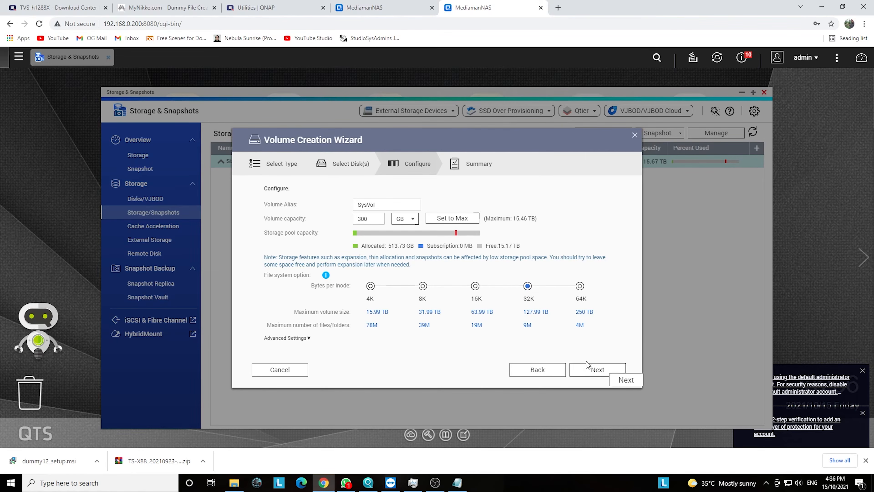
{"action": "left_click", "coordinate": [592, 371]}
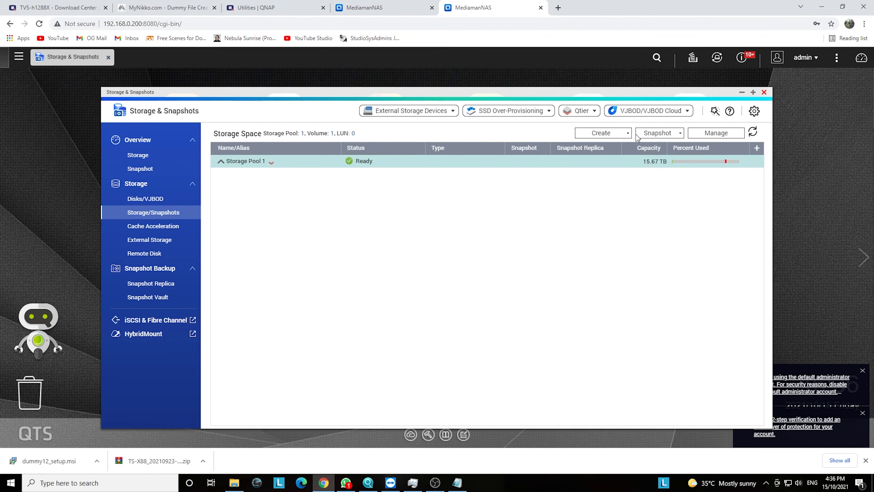
- Open Storage Pool 1's management and review the options for adding disks to RAID Group 1 or 2 and for removing the pool
{"action": "left_click", "coordinate": [716, 133]}
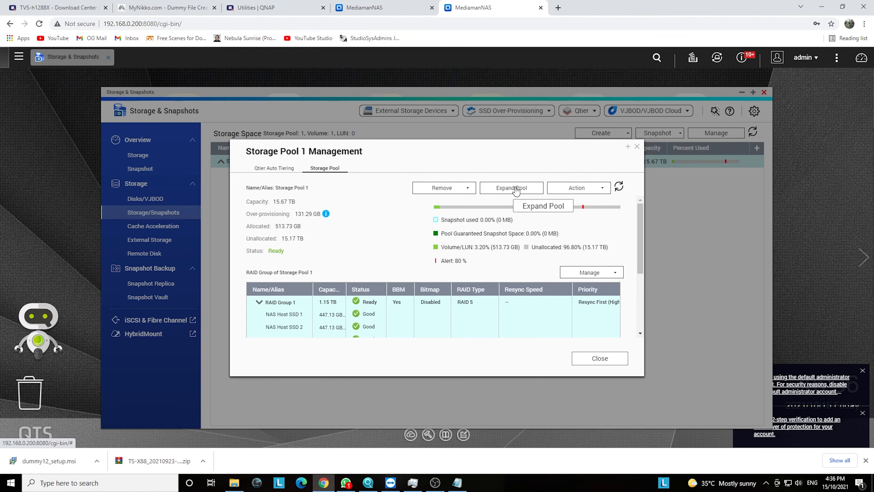
{"action": "left_click", "coordinate": [502, 194]}
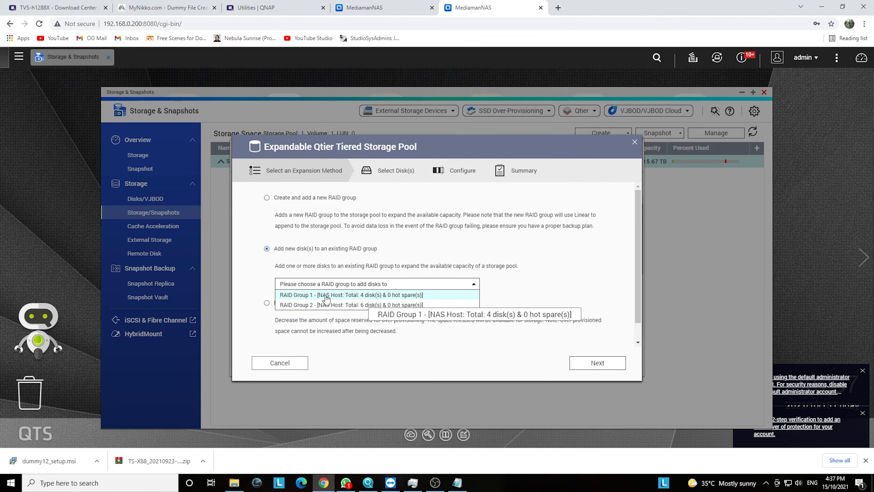
{"action": "left_click", "coordinate": [365, 295]}
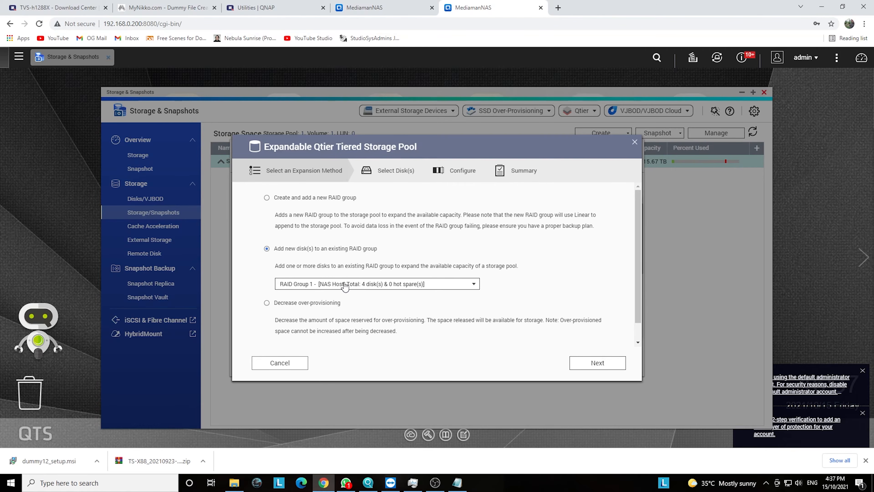
{"action": "left_click", "coordinate": [345, 285]}
{"action": "left_click", "coordinate": [346, 306]}
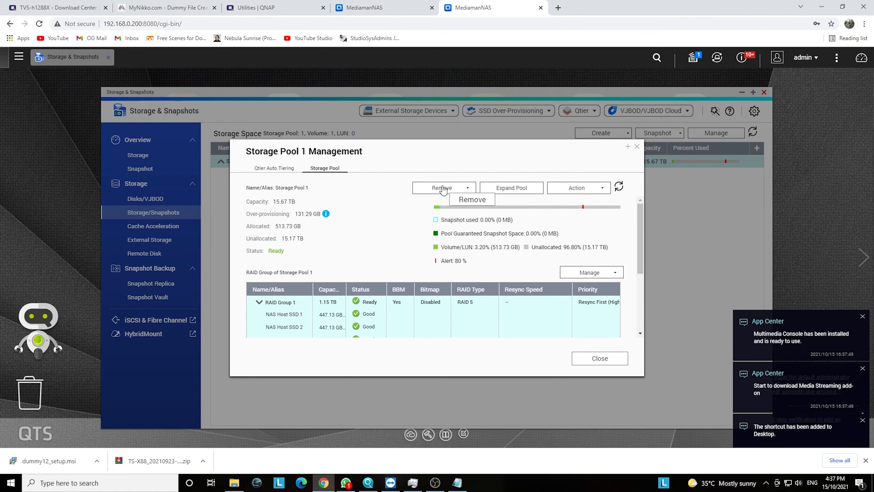
{"action": "left_click", "coordinate": [443, 189]}
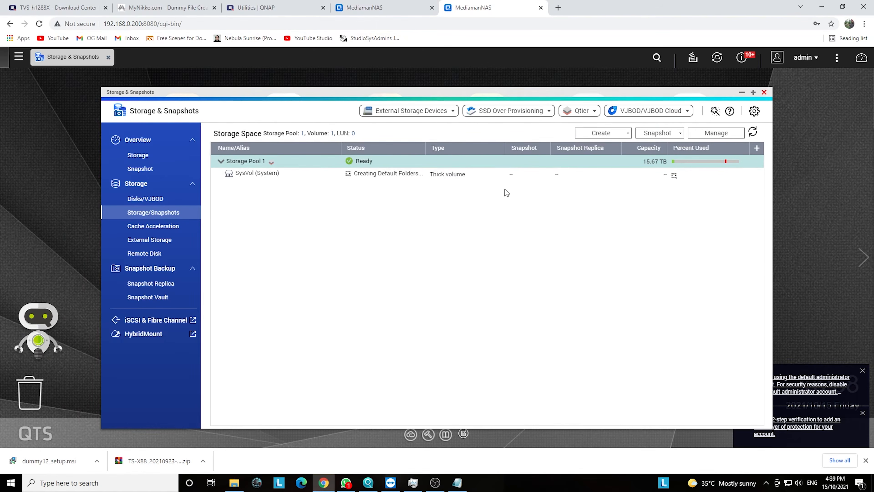
- Start a new local user in Control Panel with the username mediaman, and enter and verify the account password
{"action": "left_click", "coordinate": [18, 56]}
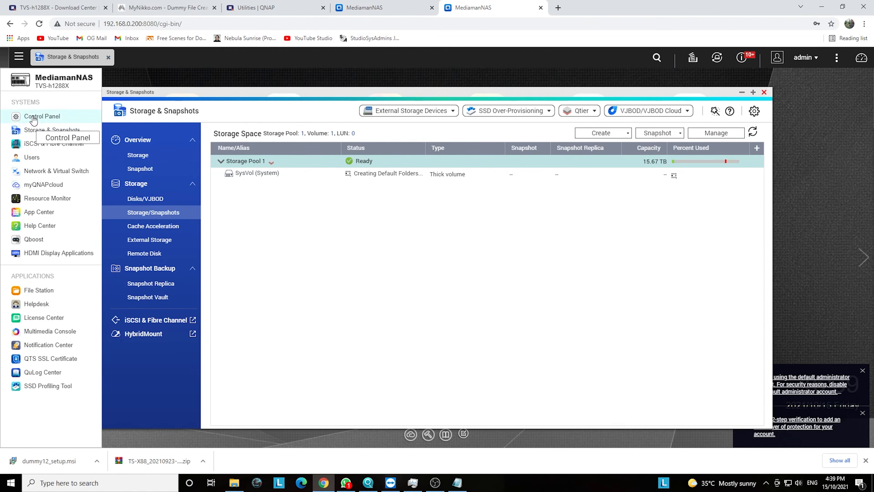
{"action": "left_click", "coordinate": [34, 117]}
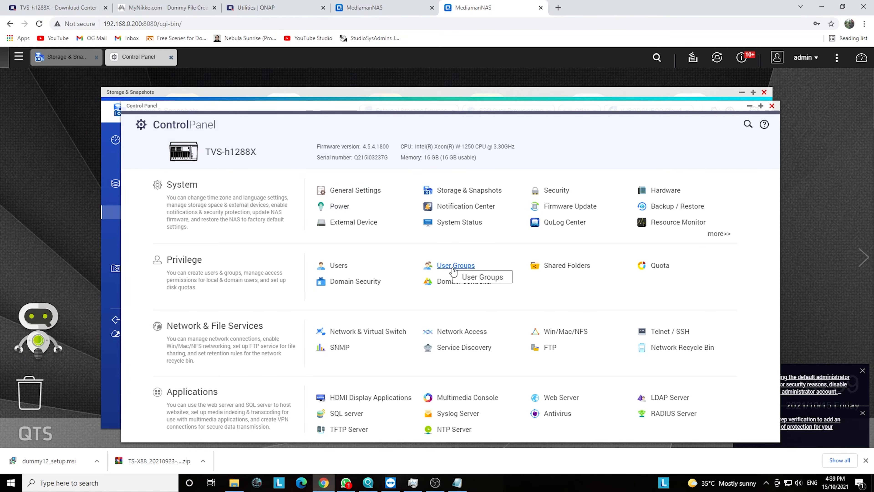
{"action": "left_click", "coordinate": [336, 267]}
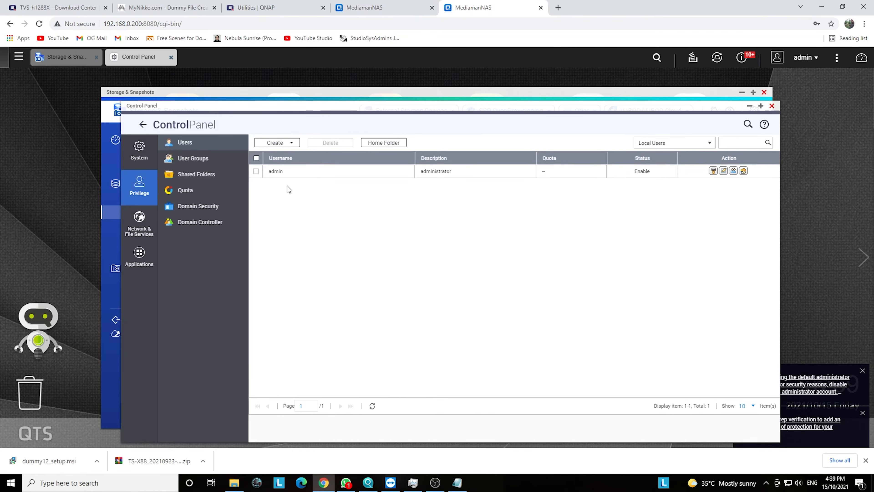
{"action": "left_click", "coordinate": [284, 145]}
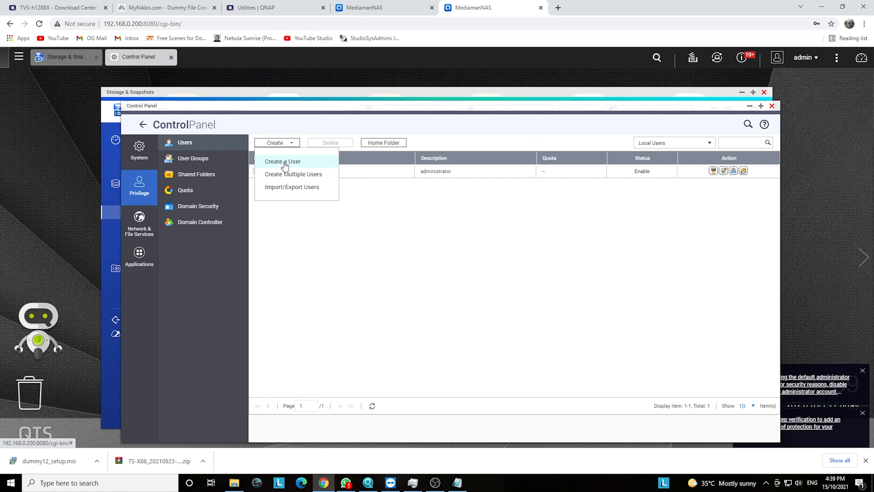
{"action": "left_click", "coordinate": [284, 162]}
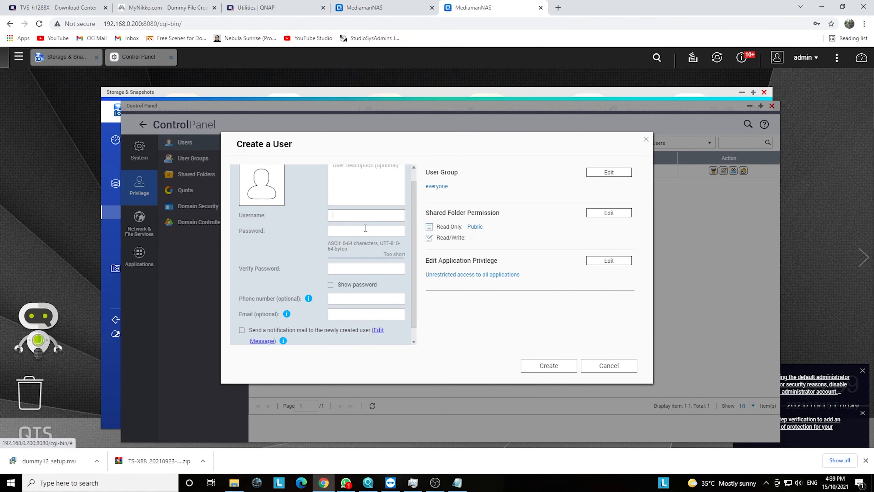
{"action": "type", "text": "mediaman"}
{"action": "key", "text": "Tab"}
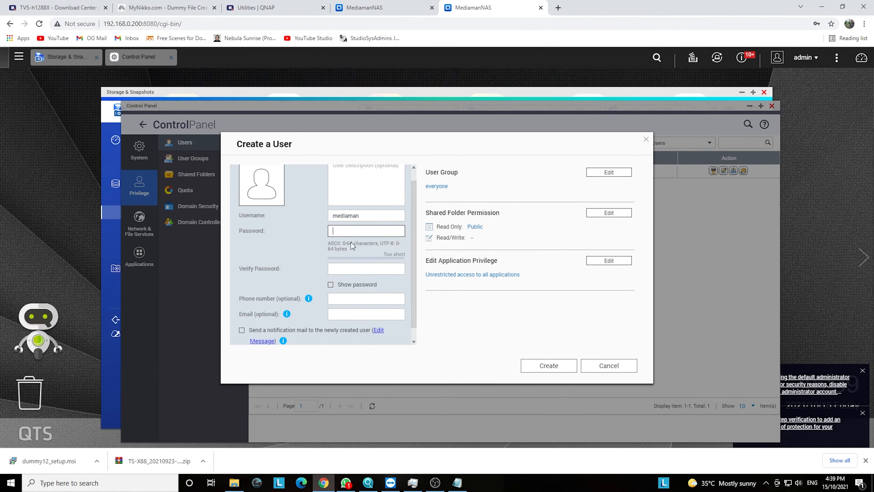
{"action": "type", "text": "•••••••••"}
{"action": "left_click", "coordinate": [343, 269]}
{"action": "type", "text": "•••••••••"}
{"action": "left_click", "coordinate": [291, 295]}
{"action": "scroll", "coordinate": [292, 296], "scroll_direction": "down", "scroll_amount": 1}
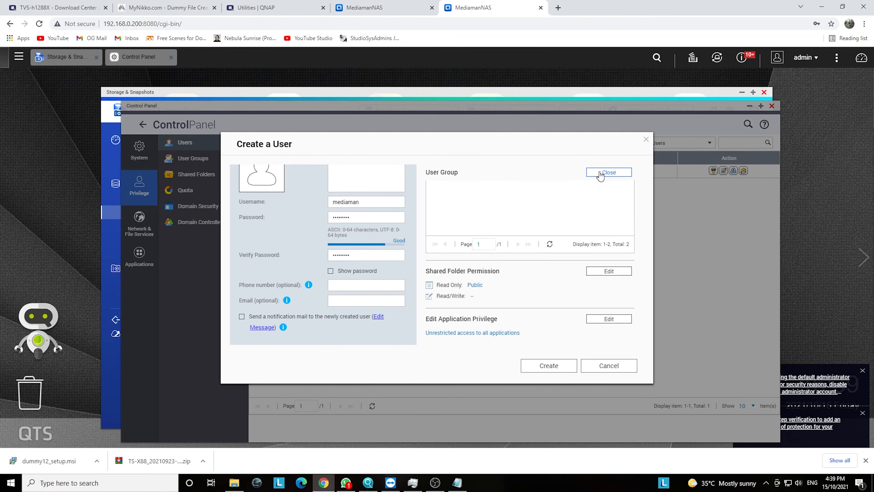
- Create the new user as a member of the administrators group, and open the built-in admin account's profile
{"action": "left_click", "coordinate": [605, 172]}
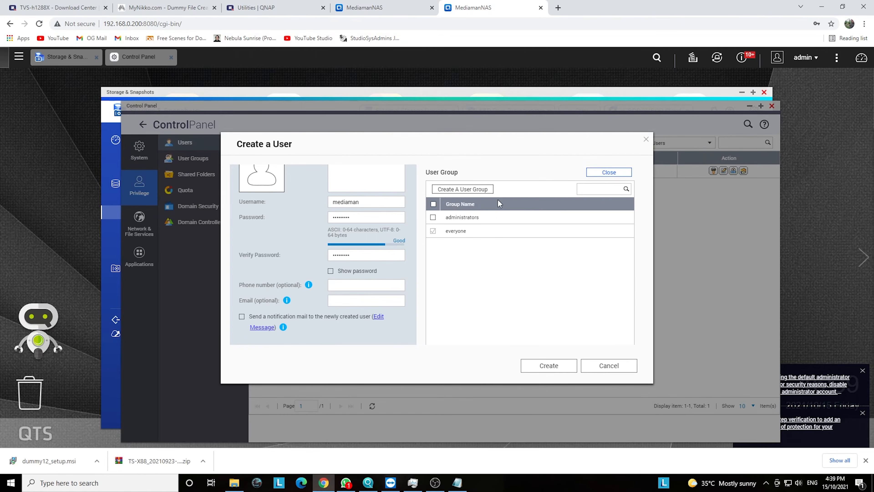
{"action": "left_click", "coordinate": [433, 217]}
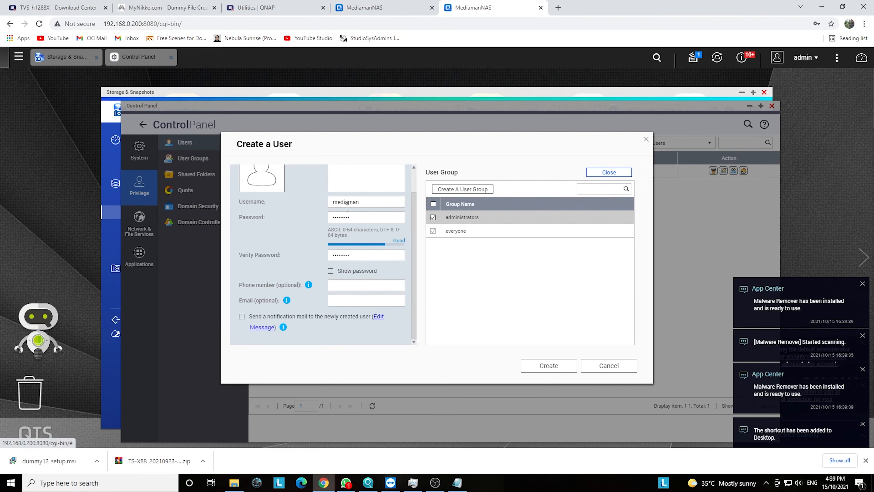
{"action": "left_click", "coordinate": [609, 172]}
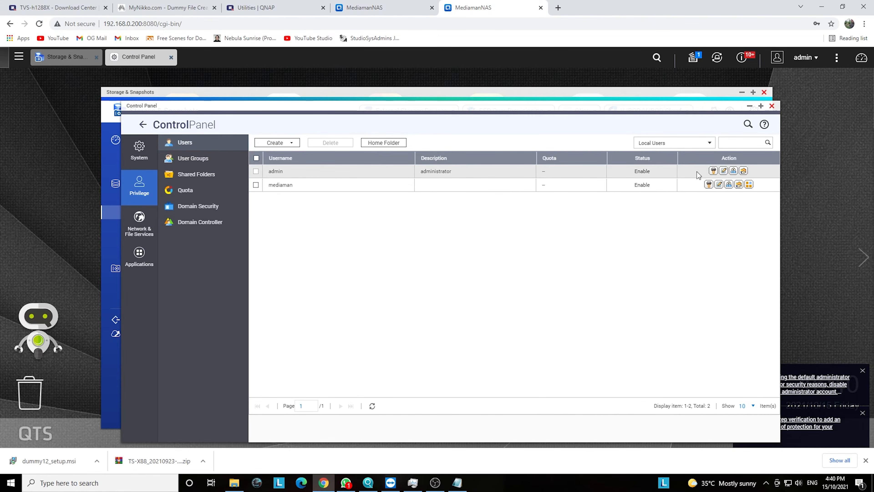
{"action": "left_click", "coordinate": [724, 171]}
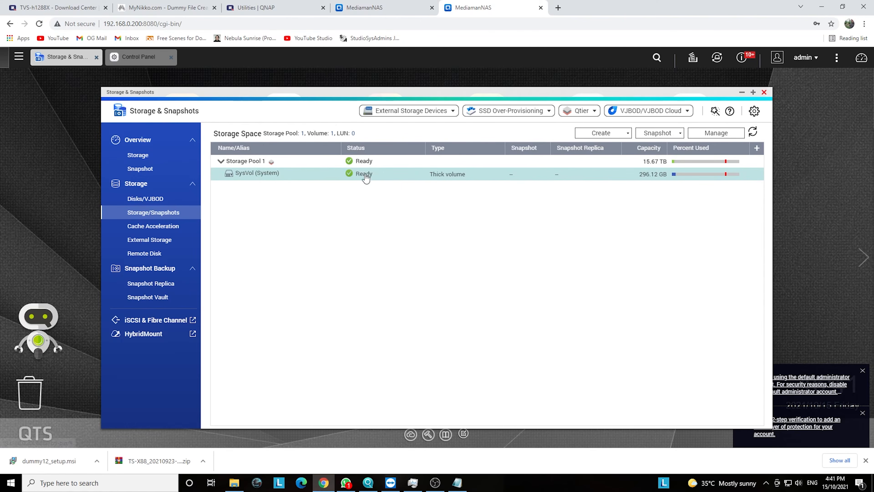
- Start a new thick volume located in Storage Pool 1 and continue to its configuration in the Volume Creation Wizard
{"action": "left_click", "coordinate": [605, 133]}
{"action": "left_click", "coordinate": [609, 163]}
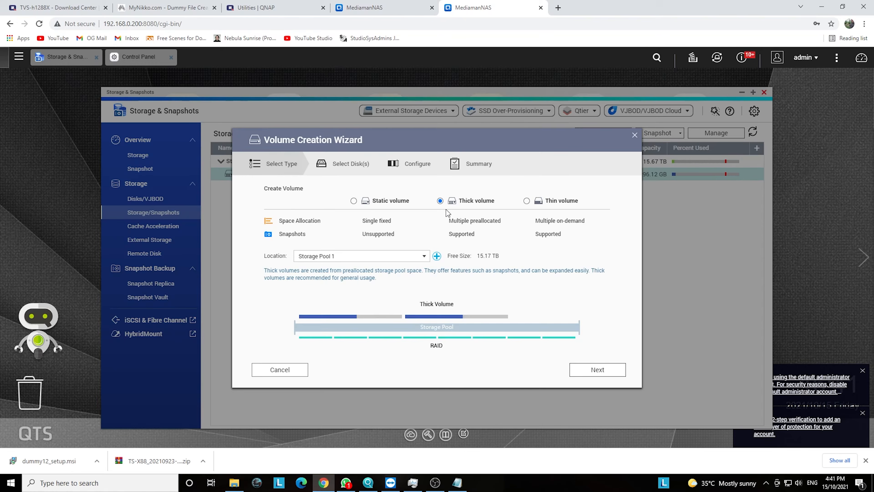
{"action": "left_click", "coordinate": [366, 258]}
{"action": "left_click", "coordinate": [367, 260]}
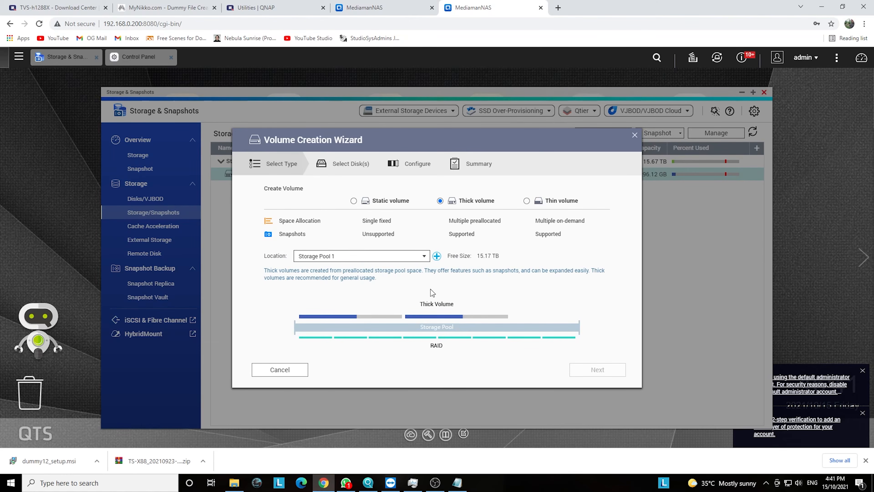
{"action": "left_click", "coordinate": [598, 370]}
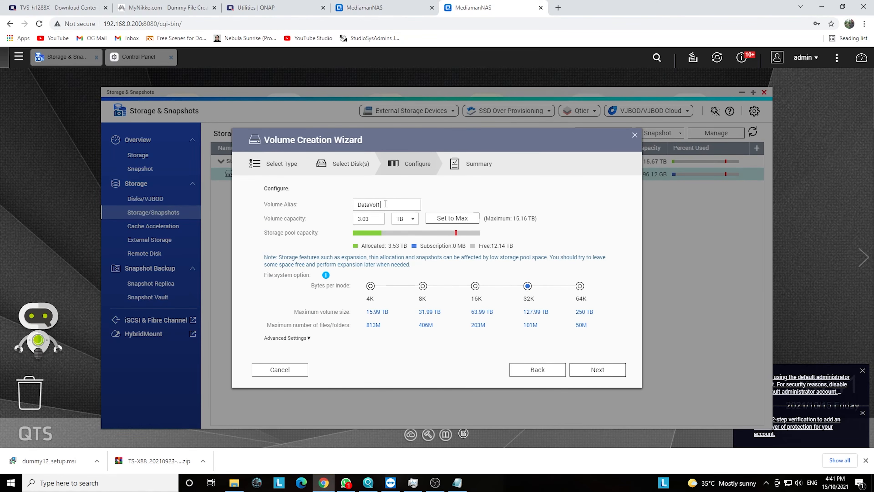
- Set the DataVol1 volume's capacity to 10 TB, finish creating it with 32K bytes per inode, and dismiss the creation notice
{"action": "double_click", "coordinate": [383, 220]}
{"action": "key", "text": "BackSpace"}
{"action": "type", "text": "10"}
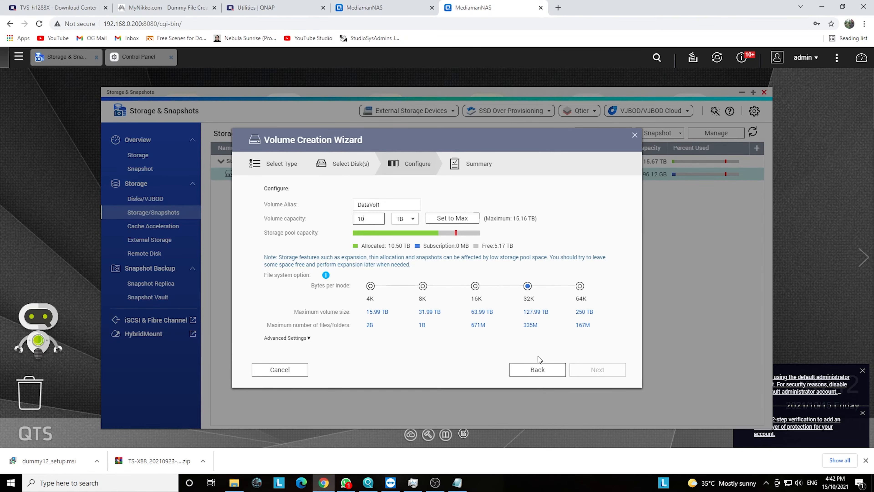
{"action": "left_click", "coordinate": [596, 370]}
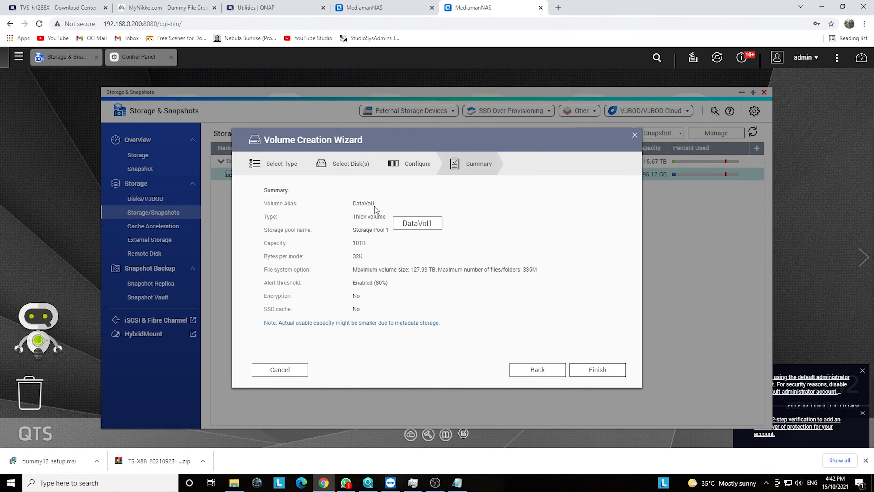
{"action": "left_click", "coordinate": [595, 368]}
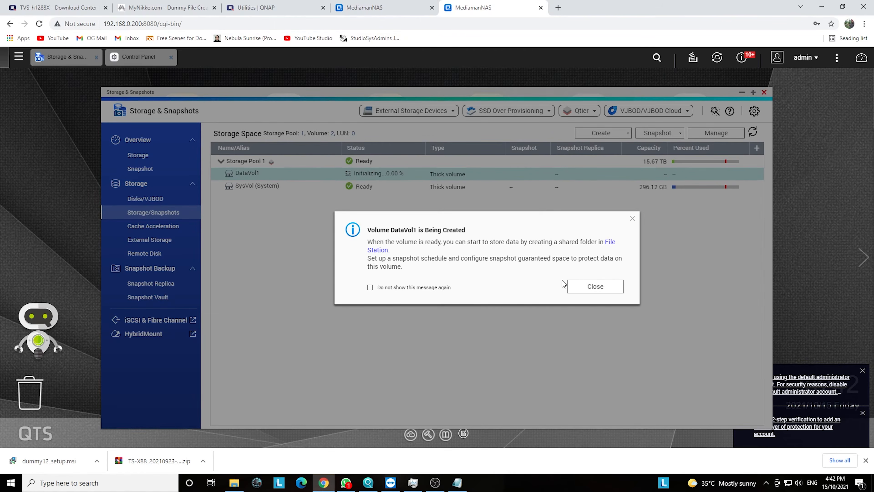
{"action": "left_click", "coordinate": [589, 286]}
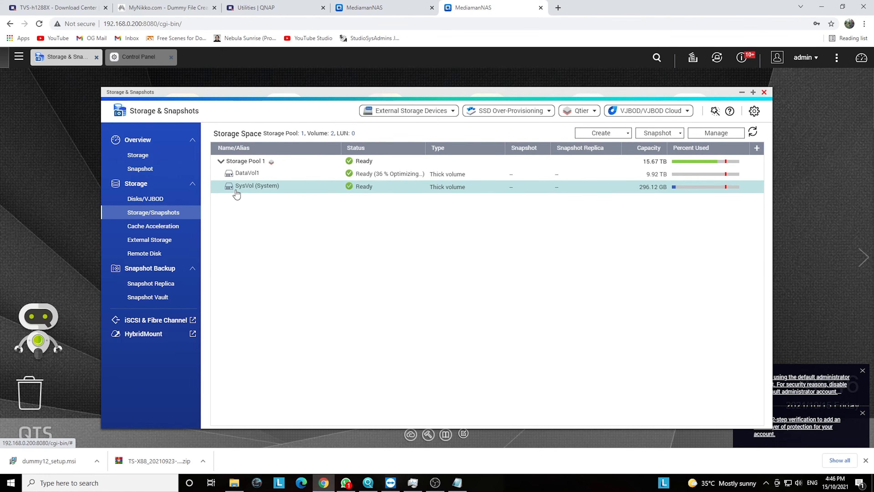
- Review SysVol's management options, including the Resize Volume Wizard and the system cache setting, without applying changes
{"action": "left_click", "coordinate": [721, 137]}
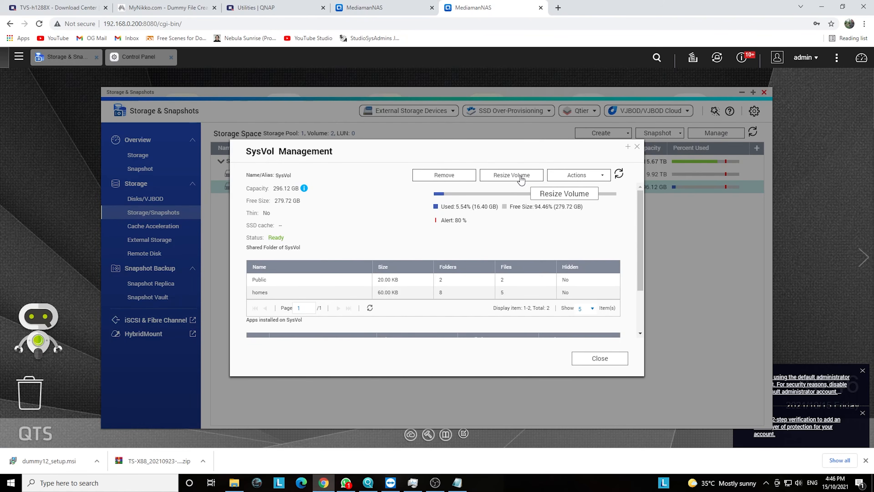
{"action": "left_click", "coordinate": [520, 175]}
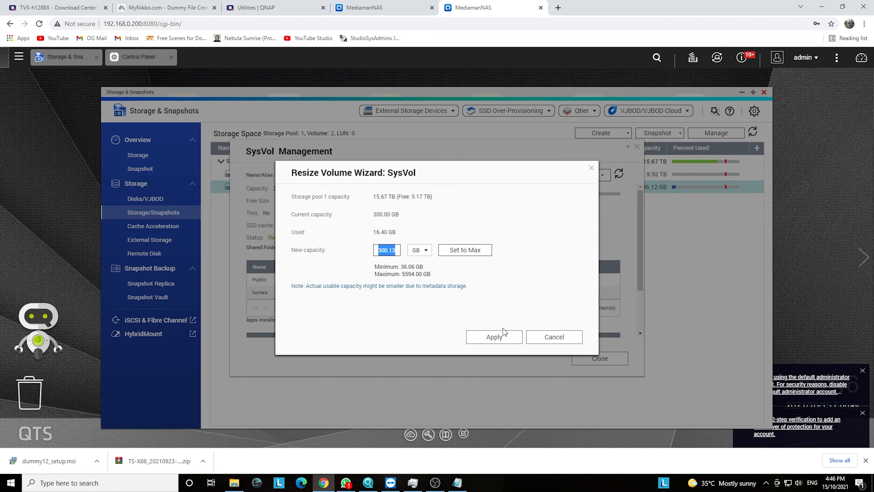
{"action": "left_click", "coordinate": [532, 338]}
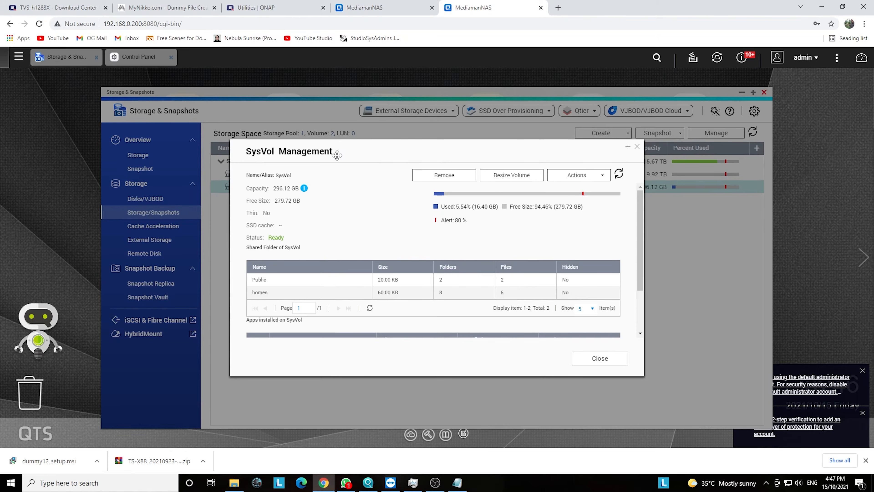
{"action": "left_click", "coordinate": [589, 177]}
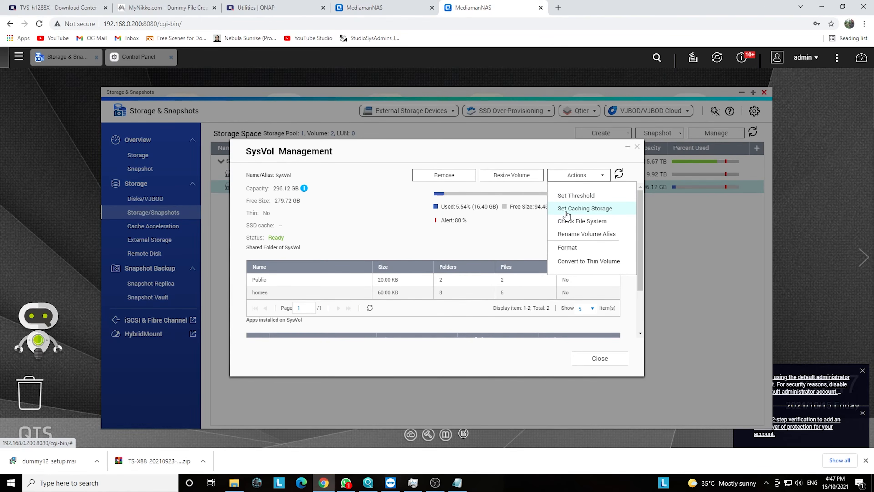
{"action": "left_click", "coordinate": [596, 211]}
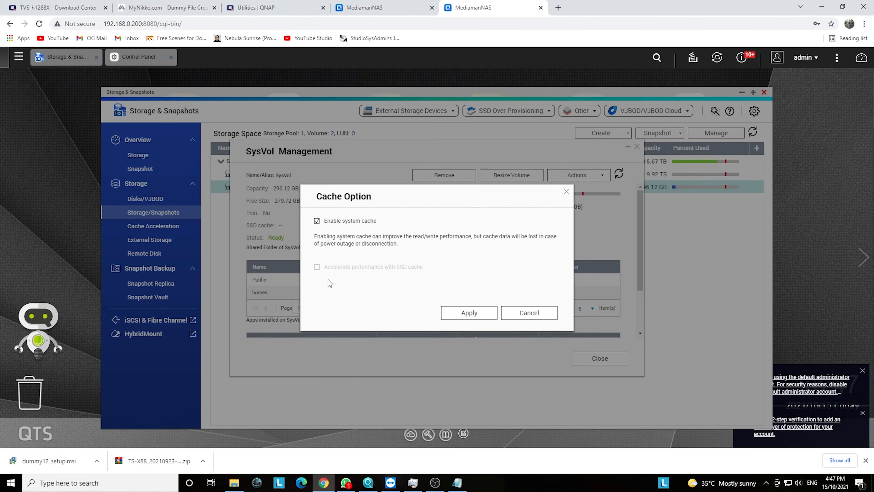
{"action": "left_click", "coordinate": [529, 312]}
{"action": "left_click", "coordinate": [576, 175]}
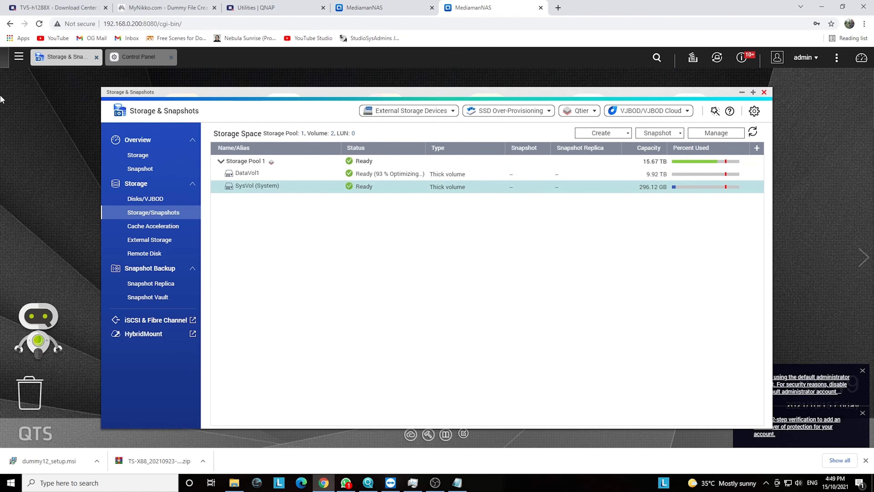
- Start a new shared folder named NAStest in Control Panel, placed on DataVol1 with Qtier auto-tiering enabled
{"action": "left_click", "coordinate": [18, 57]}
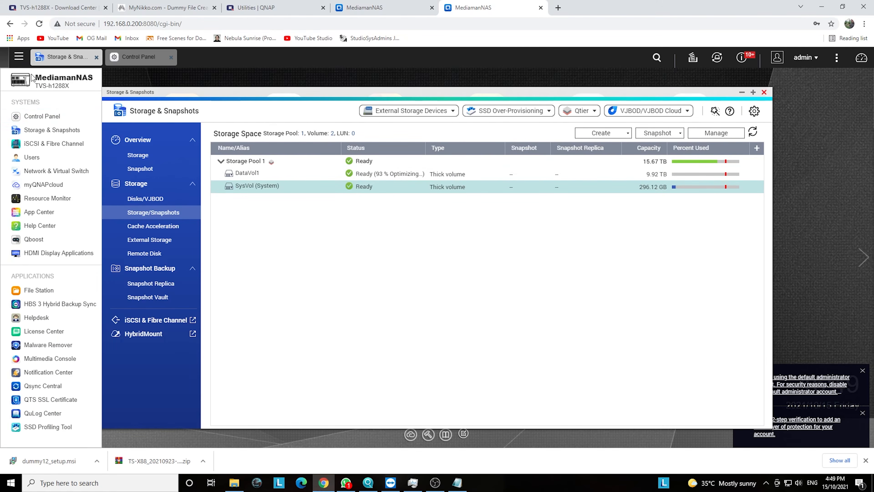
{"action": "left_click", "coordinate": [44, 118]}
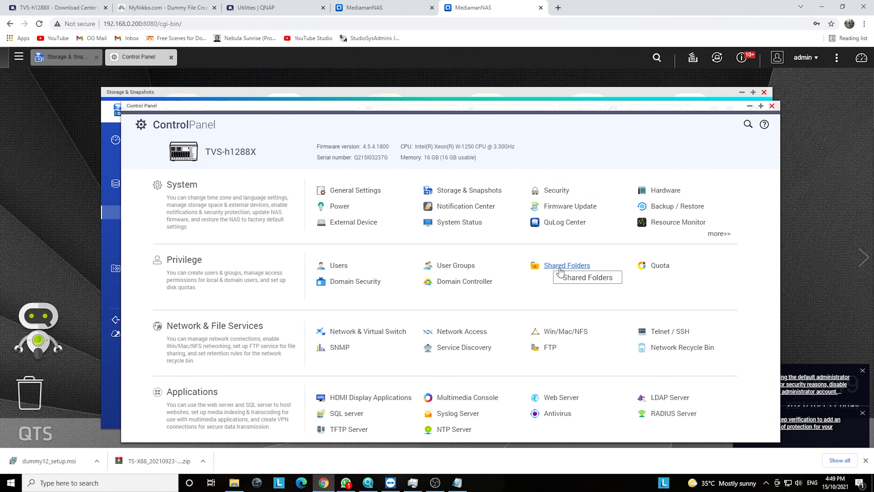
{"action": "left_click", "coordinate": [560, 270]}
{"action": "left_click", "coordinate": [277, 158]}
{"action": "left_click", "coordinate": [285, 177]}
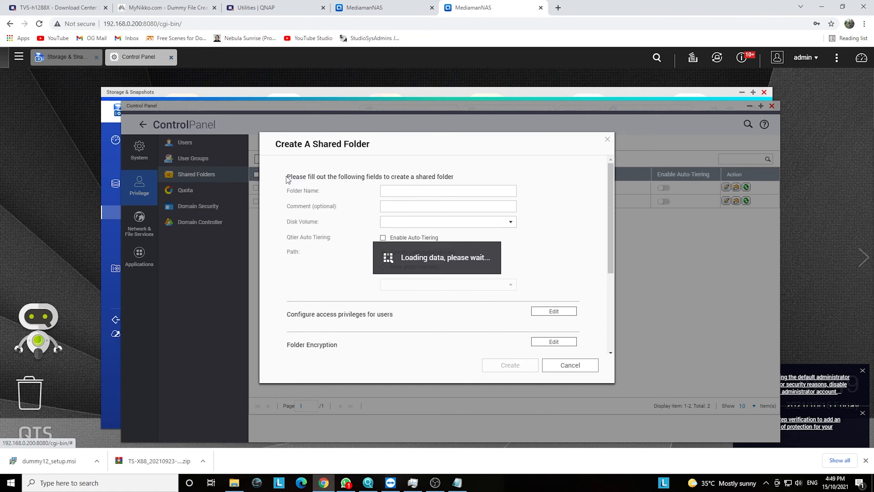
{"action": "type", "text": "NAStes"}
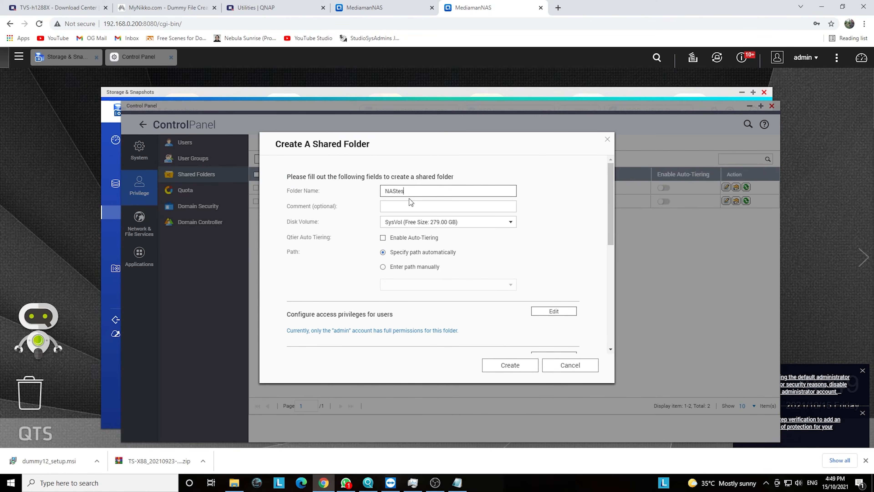
{"action": "left_click", "coordinate": [412, 223]}
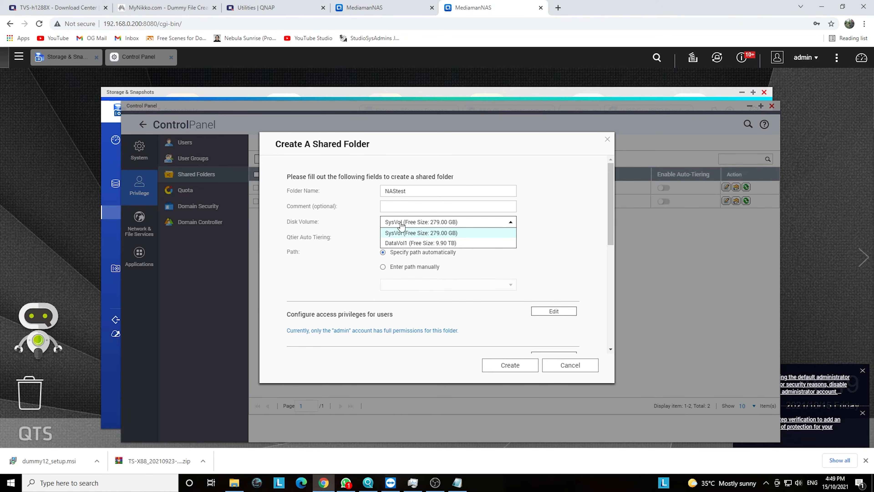
{"action": "left_click", "coordinate": [400, 243]}
{"action": "left_click", "coordinate": [383, 238]}
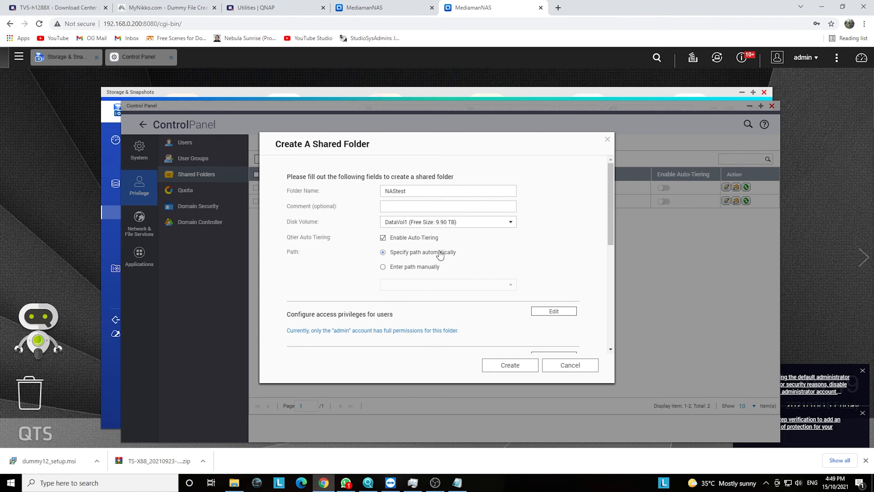
- Review the user access privileges for NAStest, create the shared folder, and dismiss the content source folder notice
{"action": "left_click", "coordinate": [557, 313]}
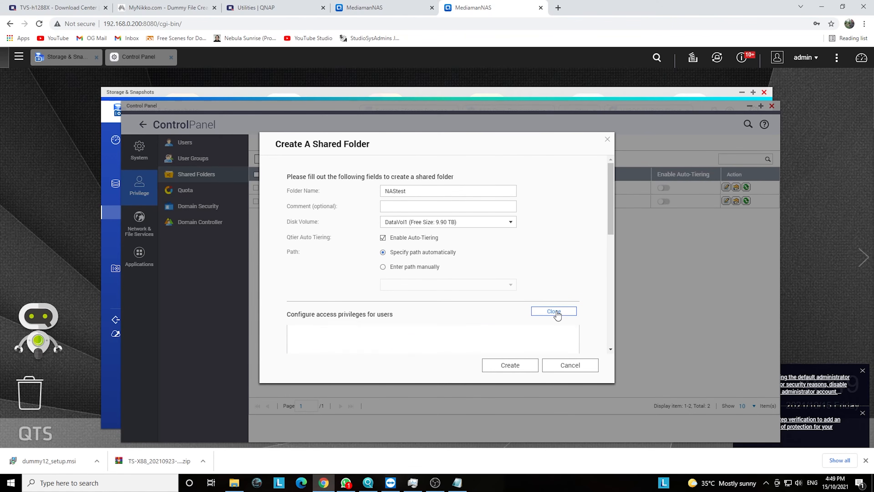
{"action": "scroll", "coordinate": [510, 273], "scroll_direction": "down", "scroll_amount": 4}
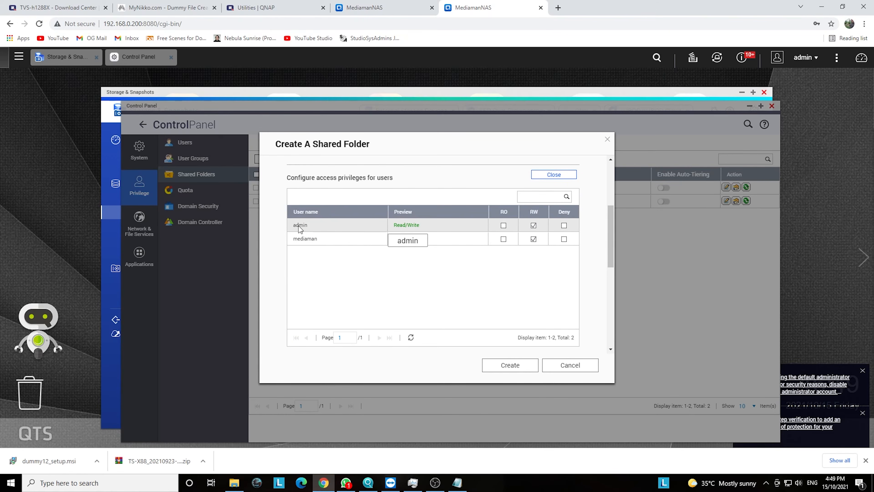
{"action": "left_click", "coordinate": [514, 366]}
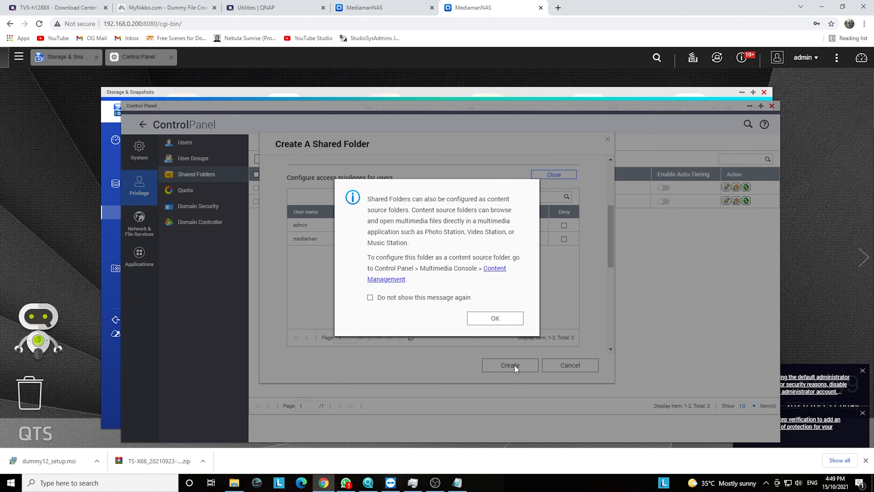
{"action": "left_click", "coordinate": [499, 320]}
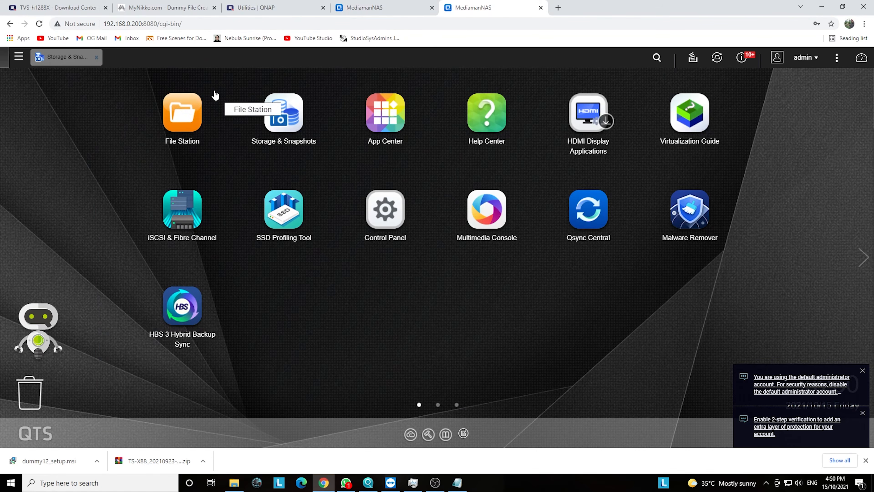
- Check NAStest under DataVol1 in File Station, view DataVol1's Snapshot Manager, and minimize Storage & Snapshots
{"action": "left_click", "coordinate": [183, 125]}
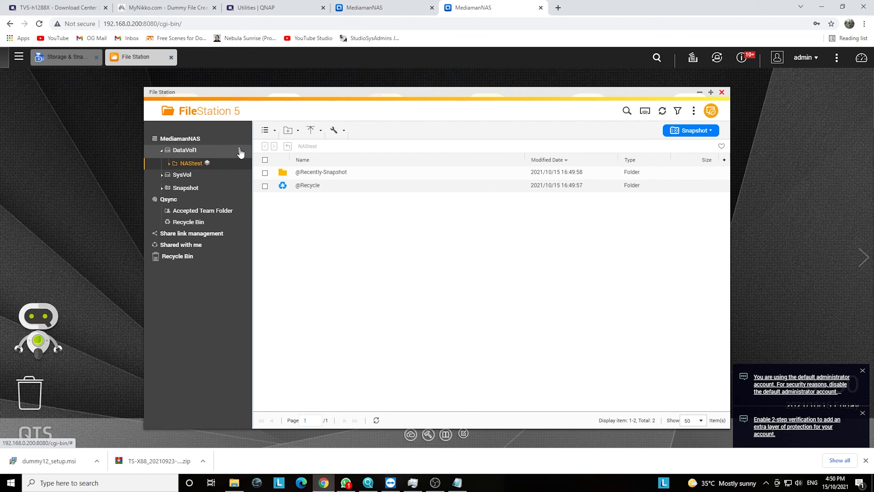
{"action": "left_click", "coordinate": [239, 152]}
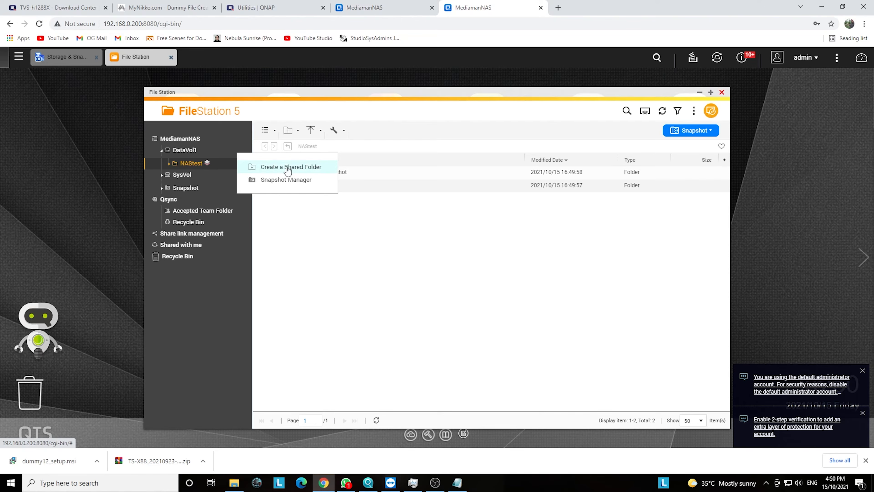
{"action": "left_click", "coordinate": [302, 179]}
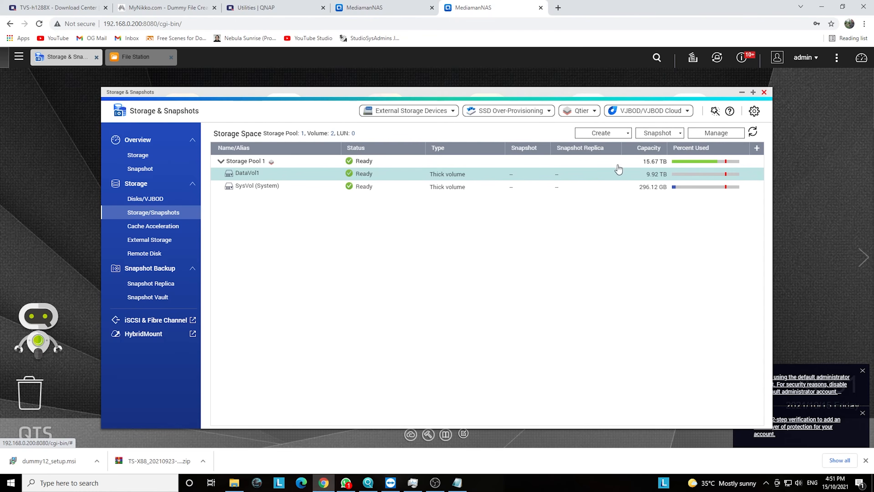
{"action": "left_click", "coordinate": [739, 92]}
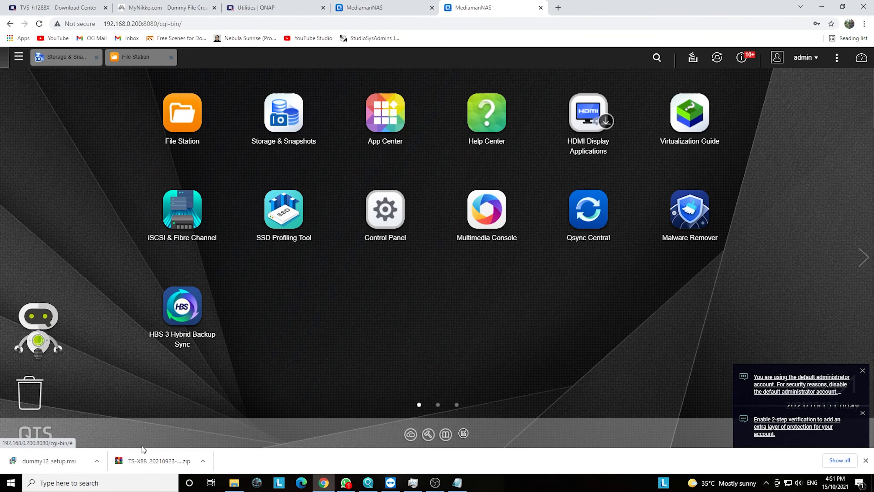
- Switch to a new File Explorer window and view the shared folders of MediamanNAS on the network
{"action": "right_click", "coordinate": [234, 482]}
{"action": "left_click", "coordinate": [215, 449]}
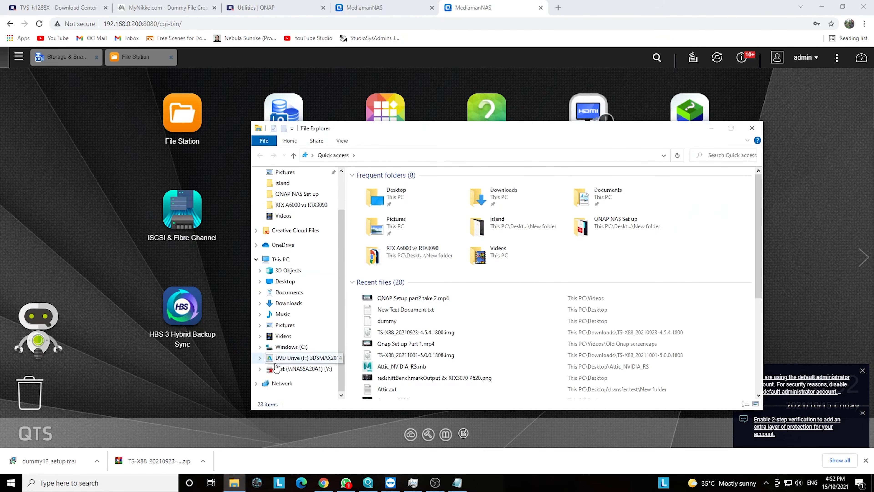
{"action": "left_click", "coordinate": [280, 384]}
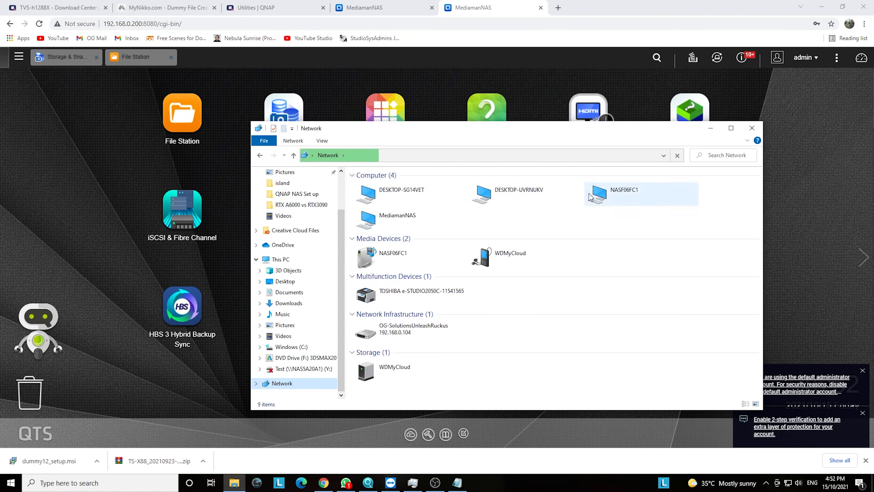
{"action": "double_click", "coordinate": [386, 221]}
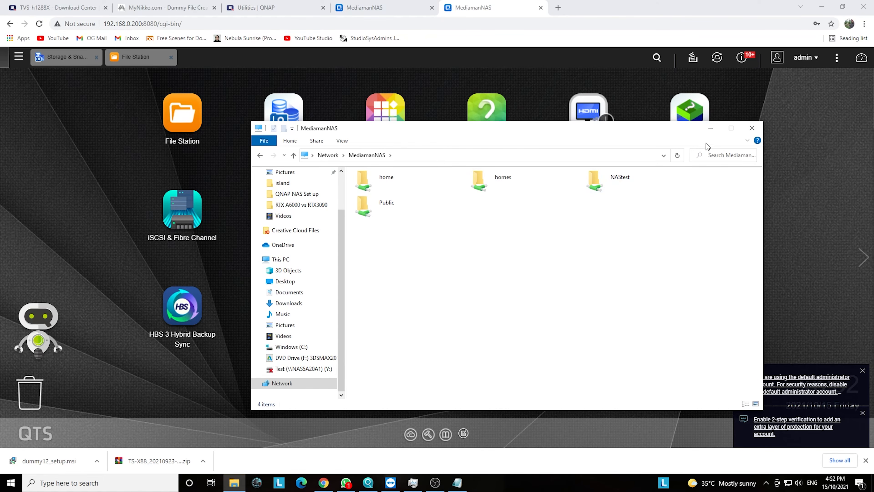
- Start mapping a network drive from This PC and assign it drive letter M:
{"action": "left_click", "coordinate": [287, 262]}
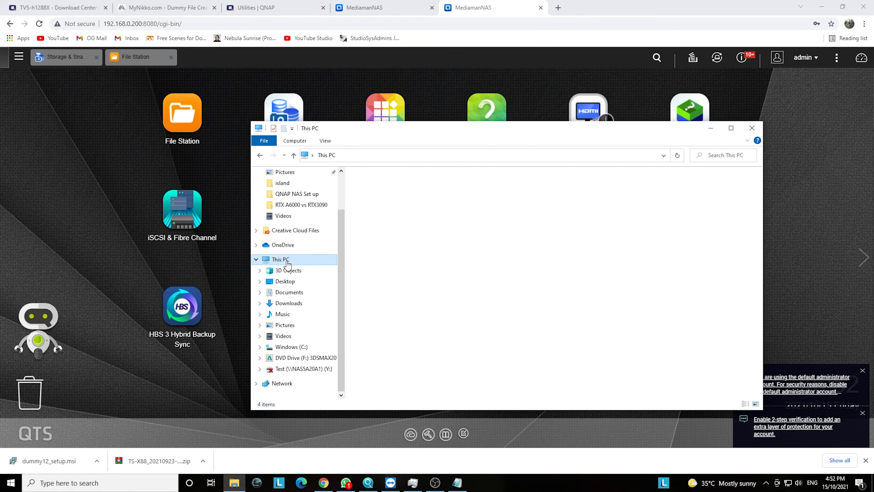
{"action": "left_click", "coordinate": [299, 143]}
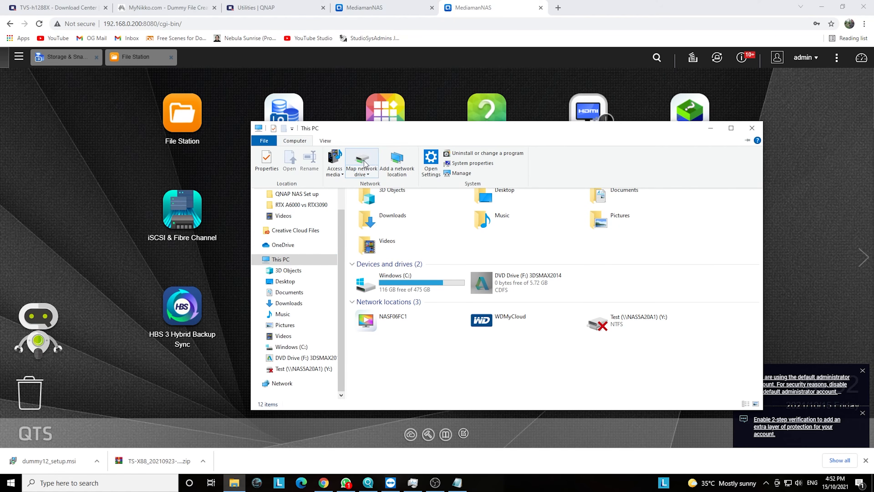
{"action": "left_click", "coordinate": [365, 172]}
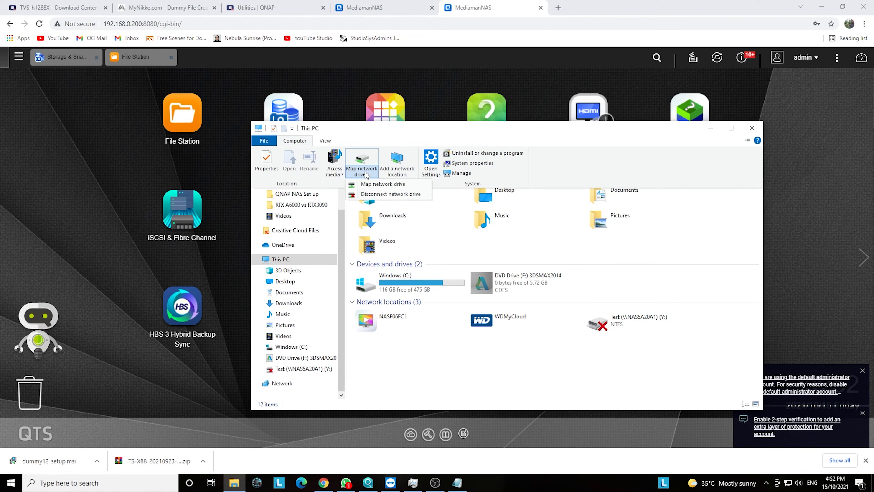
{"action": "left_click", "coordinate": [372, 185]}
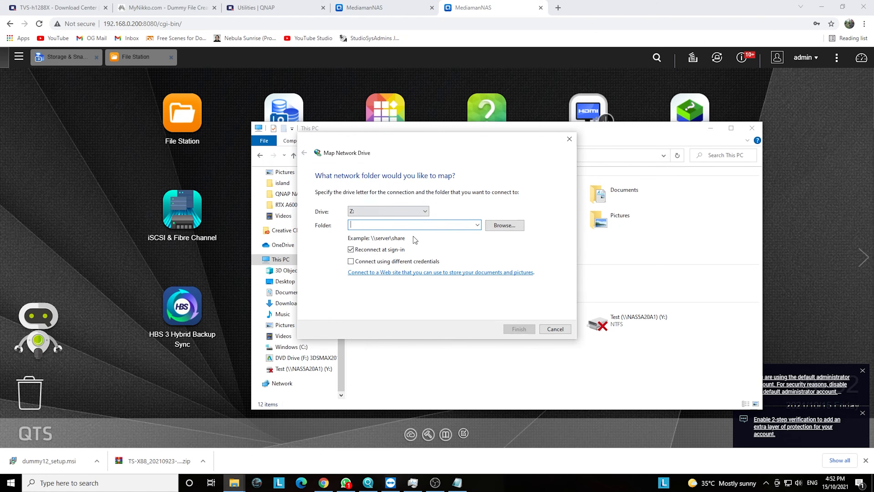
{"action": "left_click", "coordinate": [390, 211]}
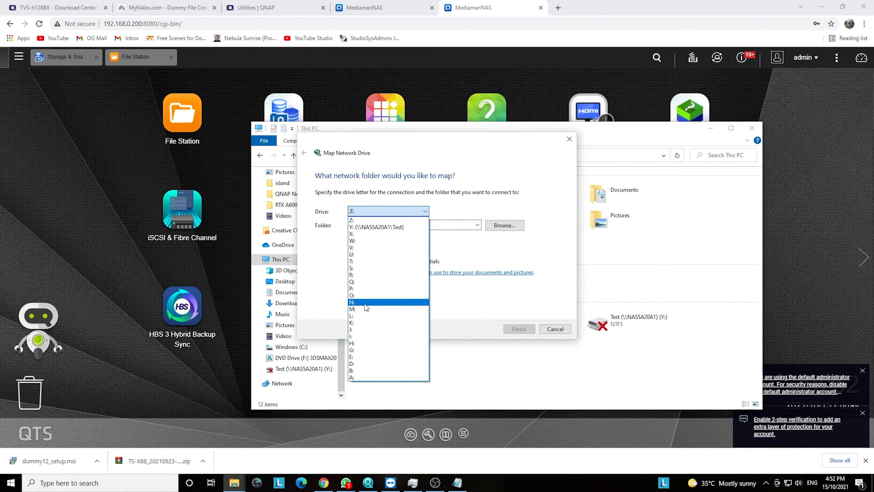
{"action": "left_click", "coordinate": [368, 309]}
{"action": "left_click", "coordinate": [415, 224]}
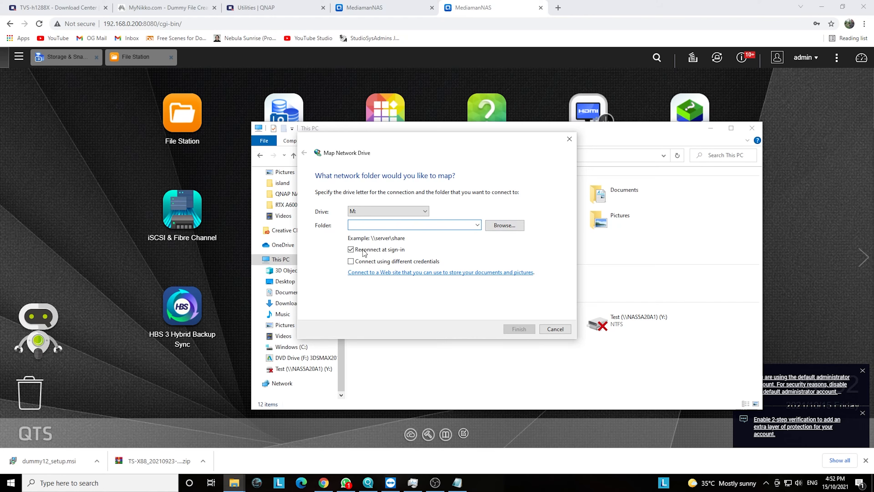
{"action": "type", "text": "\\\\192.168.0.200\\"}
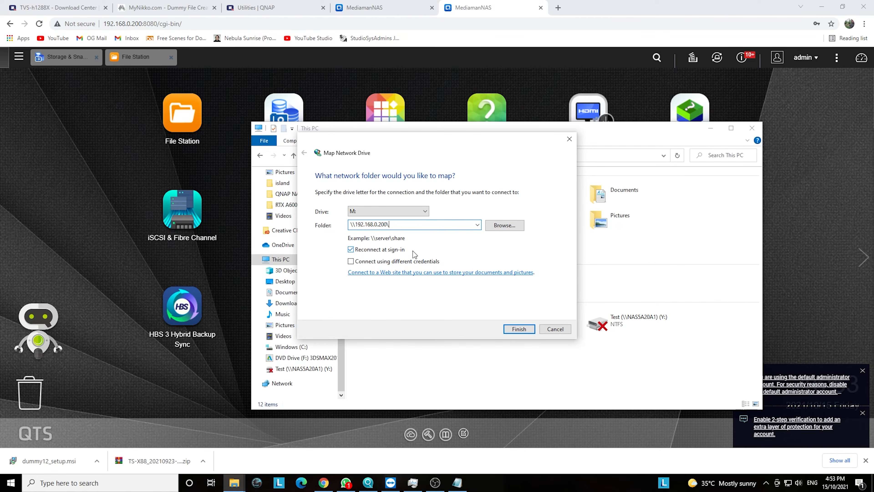
{"action": "left_click_drag", "start_coordinate": [389, 224], "coordinate": [328, 225]}
{"action": "key", "text": "BackSpace"}
- Select the NAStest share on MediamanNAS as the folder to map, enable connecting with different credentials, and submit the mapping
{"action": "left_click", "coordinate": [499, 226]}
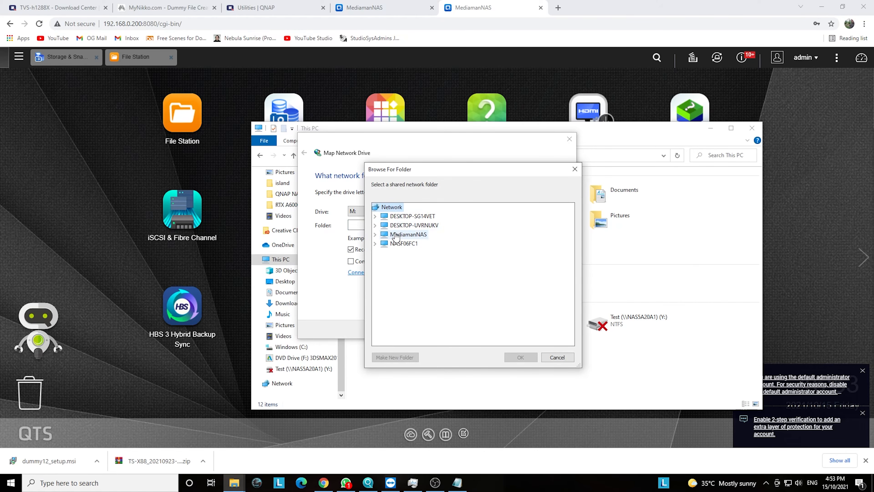
{"action": "left_click", "coordinate": [375, 235]}
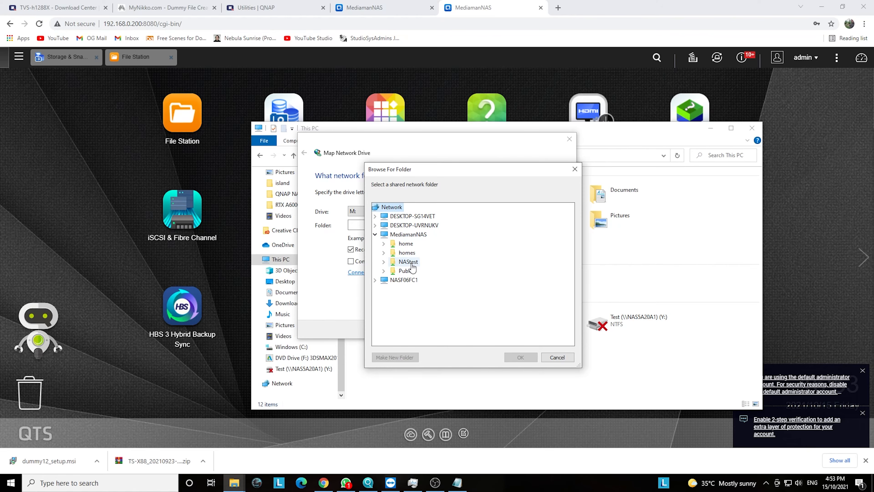
{"action": "double_click", "coordinate": [412, 262]}
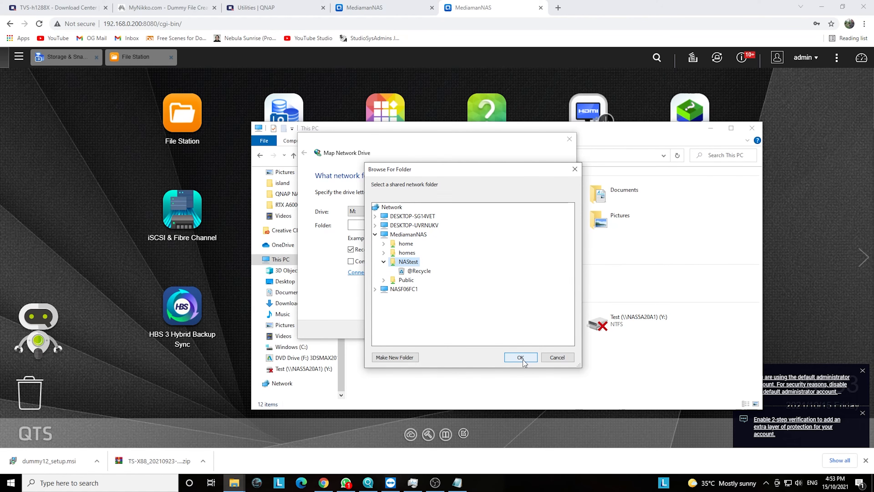
{"action": "left_click", "coordinate": [520, 358]}
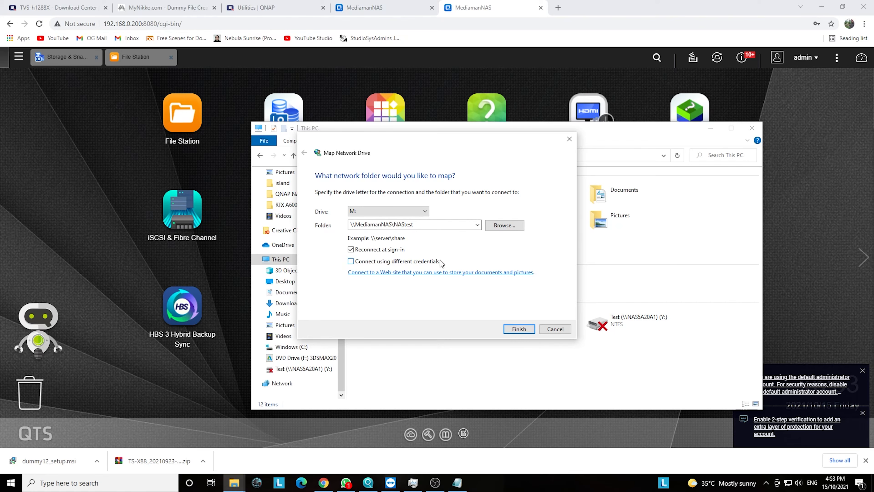
{"action": "left_click", "coordinate": [351, 262]}
{"action": "left_click", "coordinate": [511, 328]}
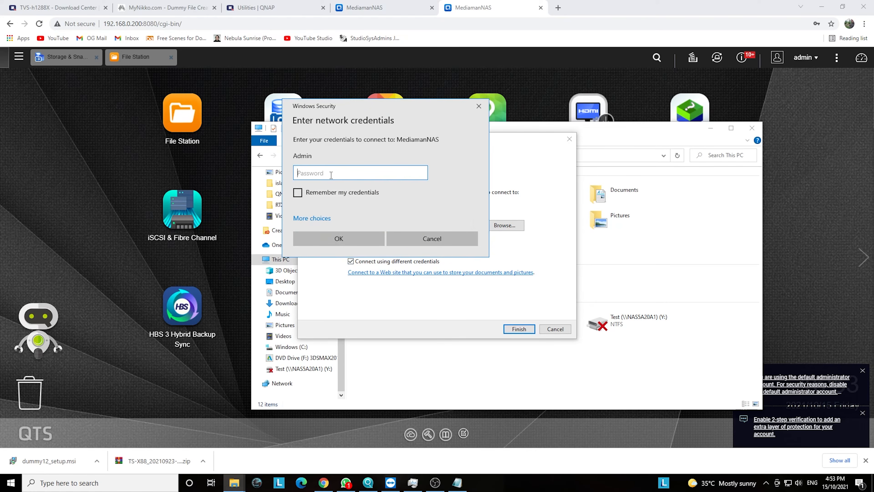
- Sign in to MediamanNAS with the different account mediaman and its account password to connect the mapped drive
{"action": "type", "text": "••"}
{"action": "left_click_drag", "start_coordinate": [335, 174], "coordinate": [297, 174]}
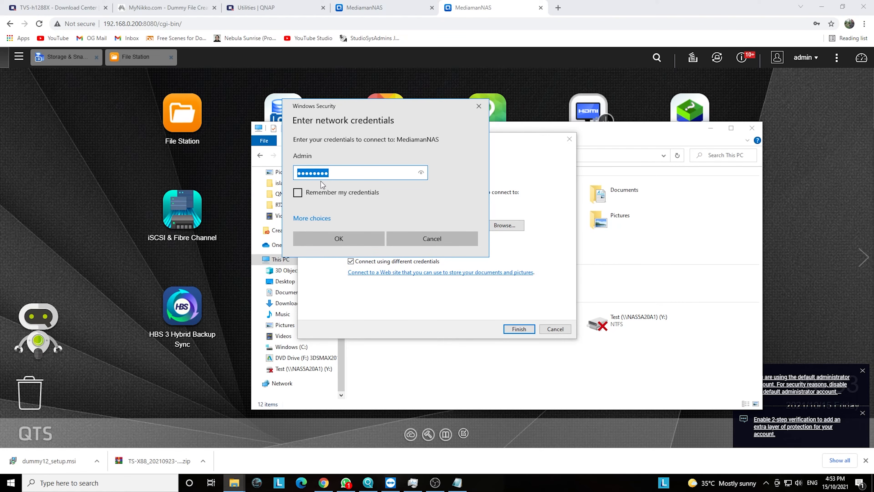
{"action": "left_click", "coordinate": [313, 219]}
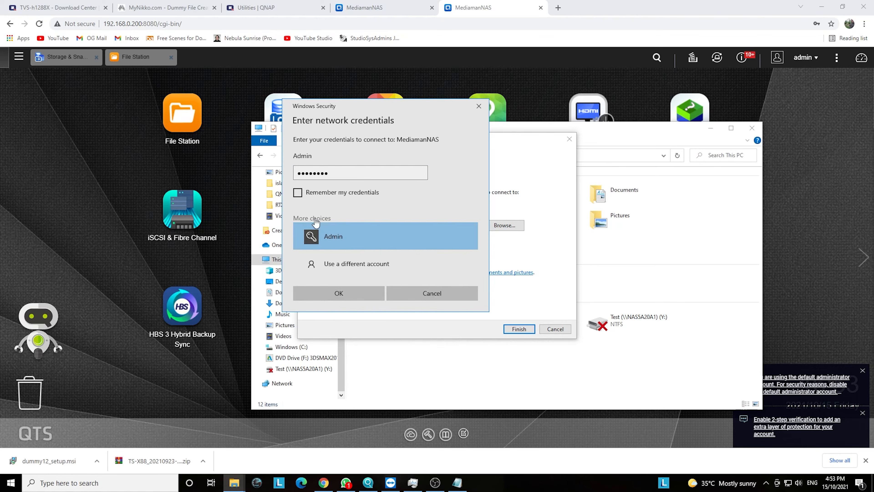
{"action": "left_click", "coordinate": [339, 263]}
{"action": "type", "text": "mediaman"}
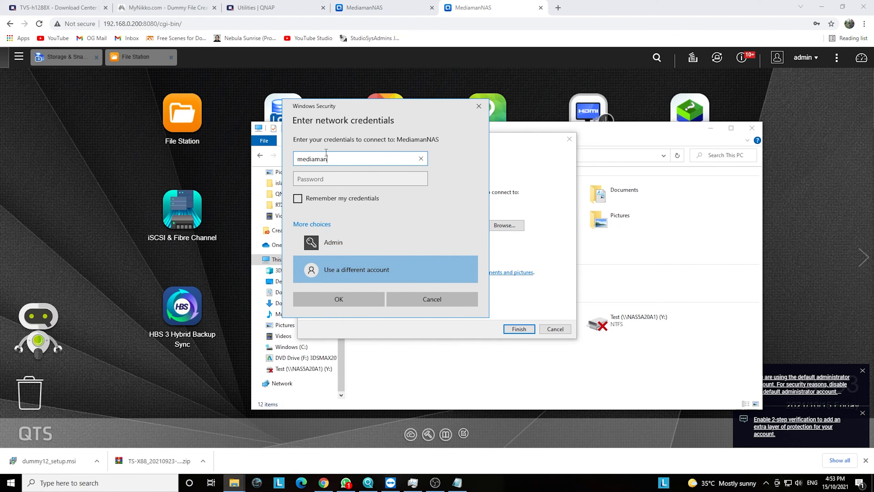
{"action": "left_click", "coordinate": [312, 179]}
{"action": "type", "text": "••••••••••"}
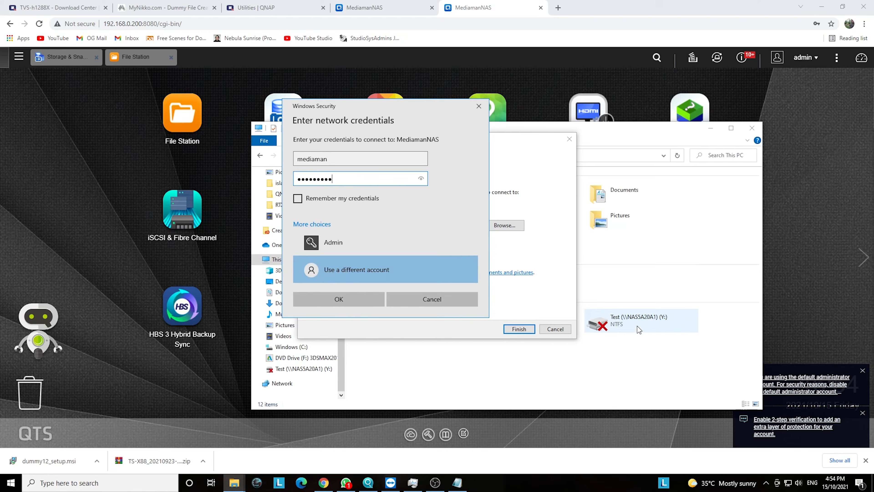
{"action": "left_click", "coordinate": [351, 298]}
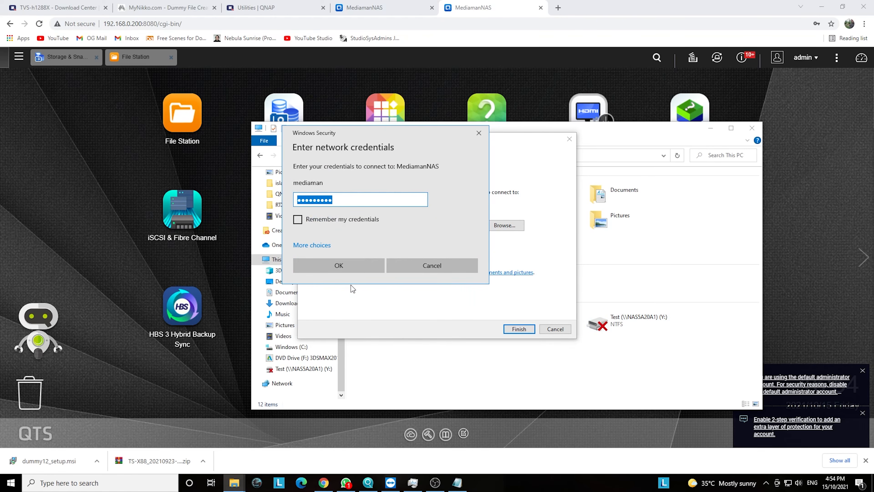
{"action": "left_click_drag", "start_coordinate": [498, 146], "coordinate": [405, 126]}
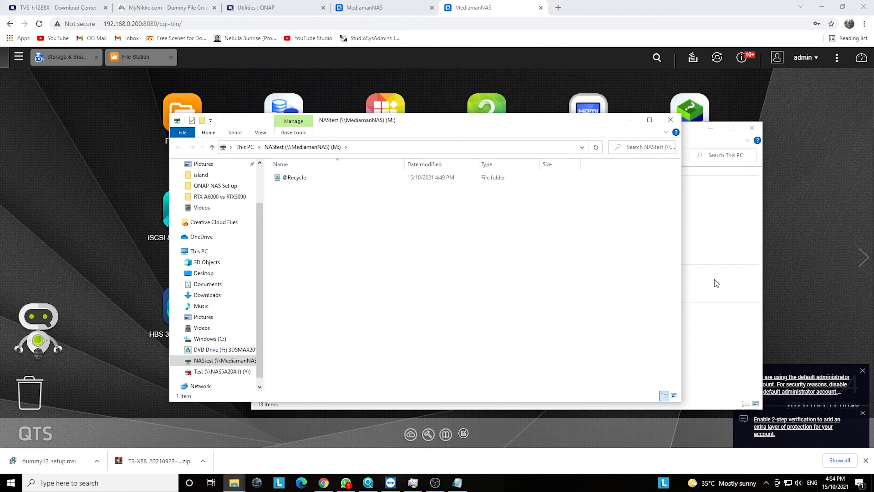
- Switch to Blackmagic Disk Speed Test, set the NAStest (M:) network drive as the target, and start the speed test
{"action": "left_click", "coordinate": [715, 234]}
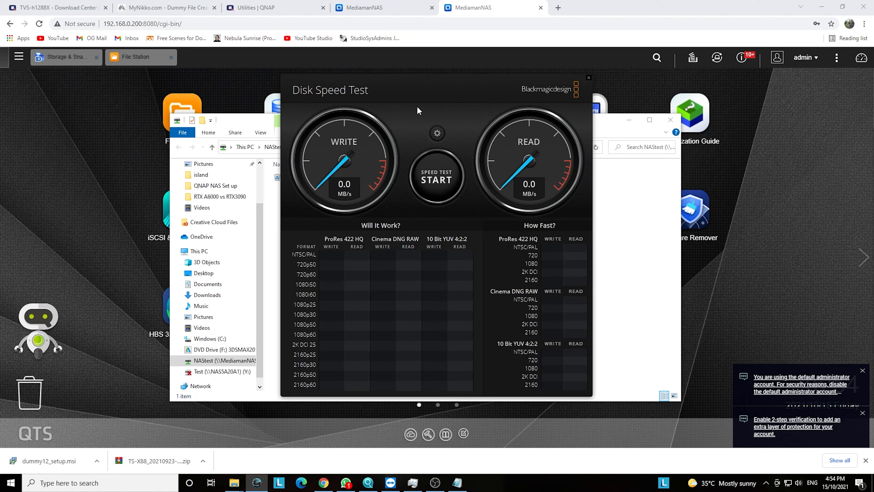
{"action": "left_click", "coordinate": [437, 133]}
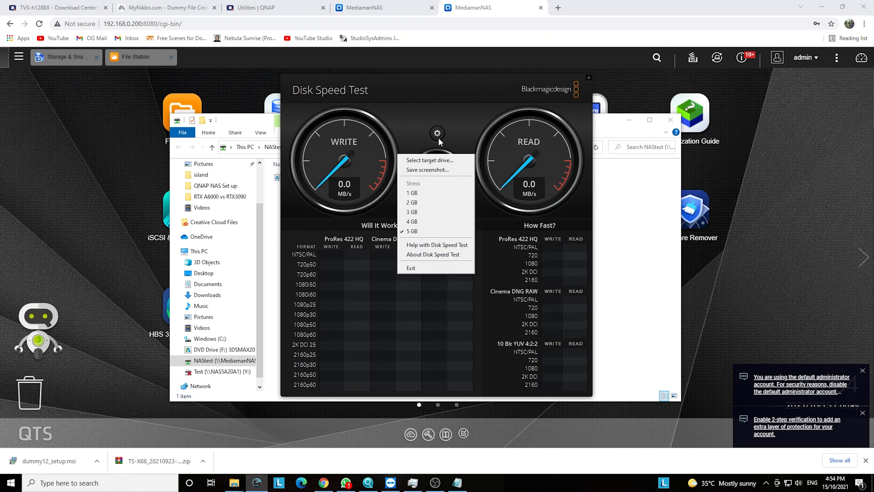
{"action": "left_click", "coordinate": [433, 161]}
{"action": "left_click", "coordinate": [336, 227]}
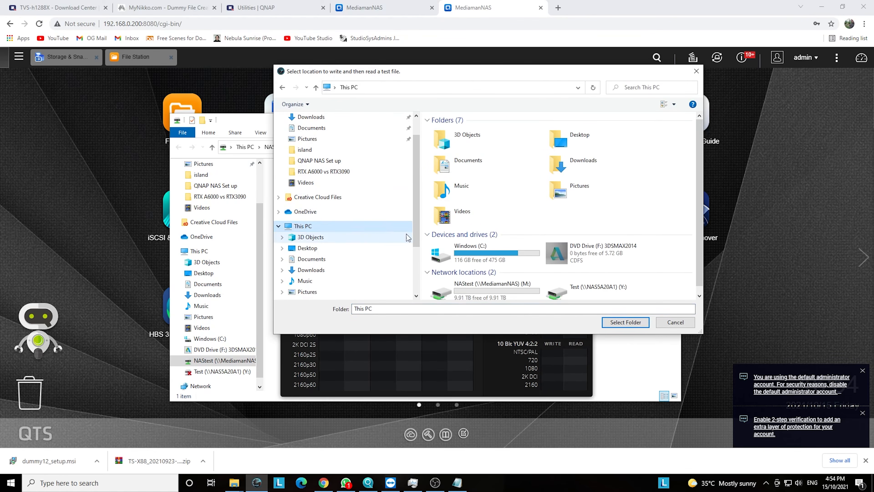
{"action": "left_click", "coordinate": [489, 285]}
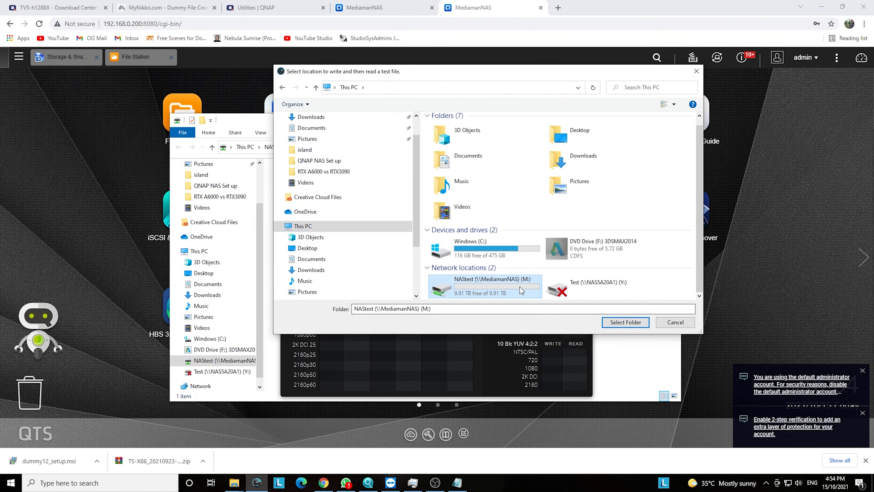
{"action": "left_click", "coordinate": [625, 322]}
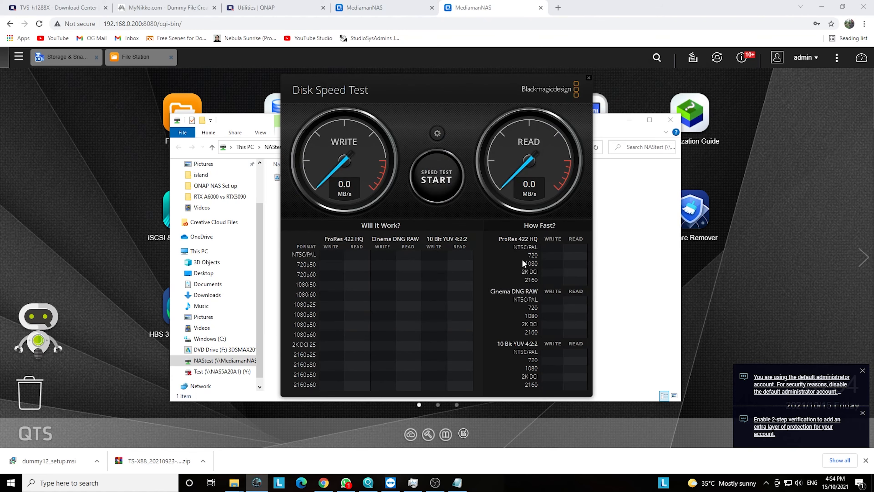
{"action": "left_click", "coordinate": [435, 179]}
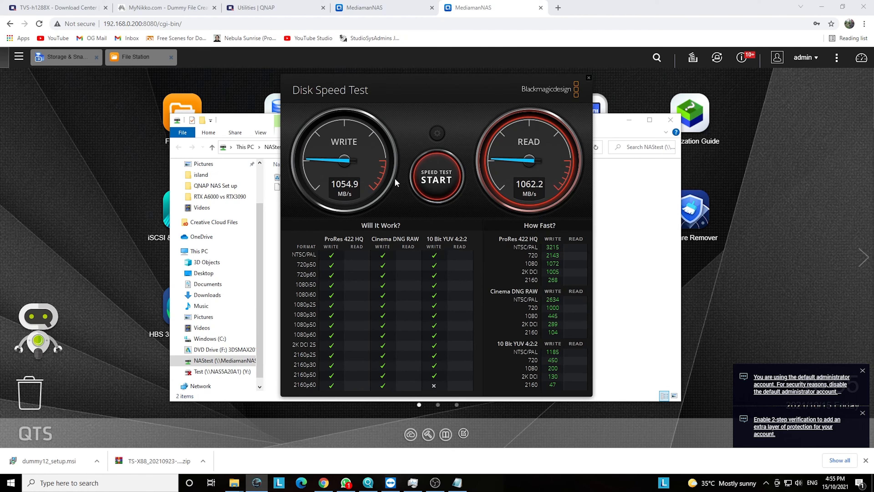
- Open Task Manager beside the running speed test to monitor the Ethernet adapter's throughput
{"action": "right_click", "coordinate": [494, 486]}
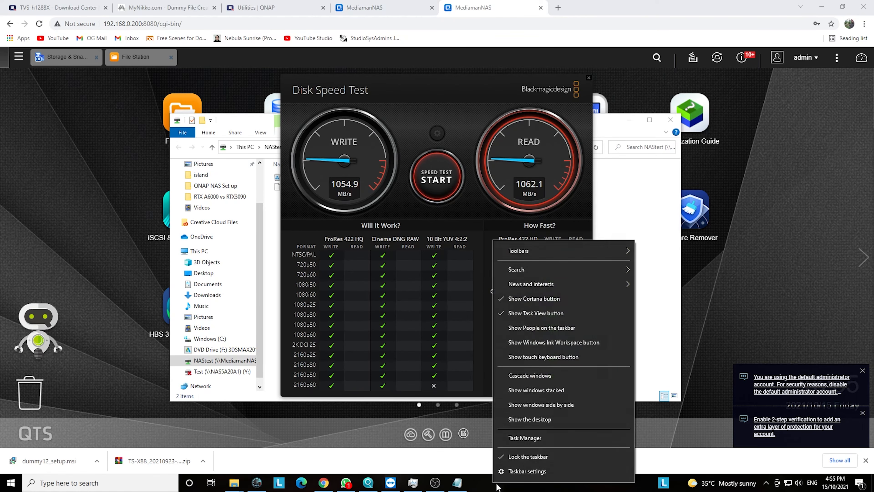
{"action": "left_click", "coordinate": [516, 437]}
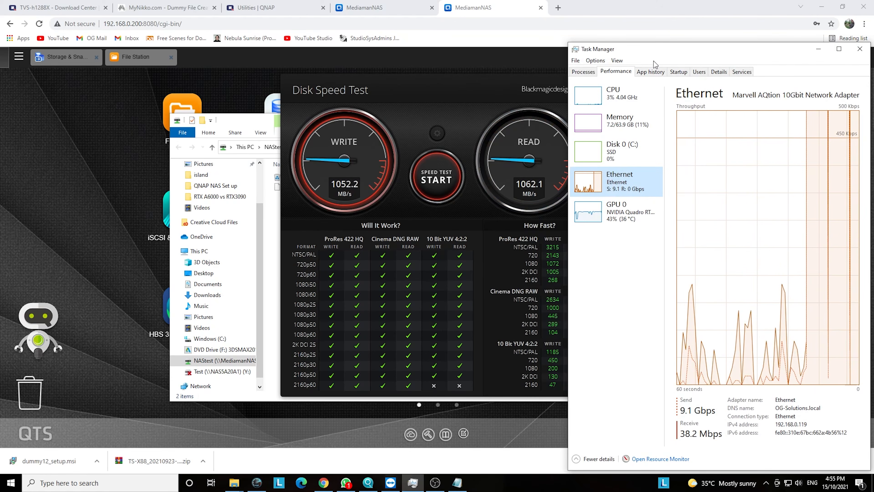
{"action": "left_click_drag", "start_coordinate": [649, 54], "coordinate": [602, 44]}
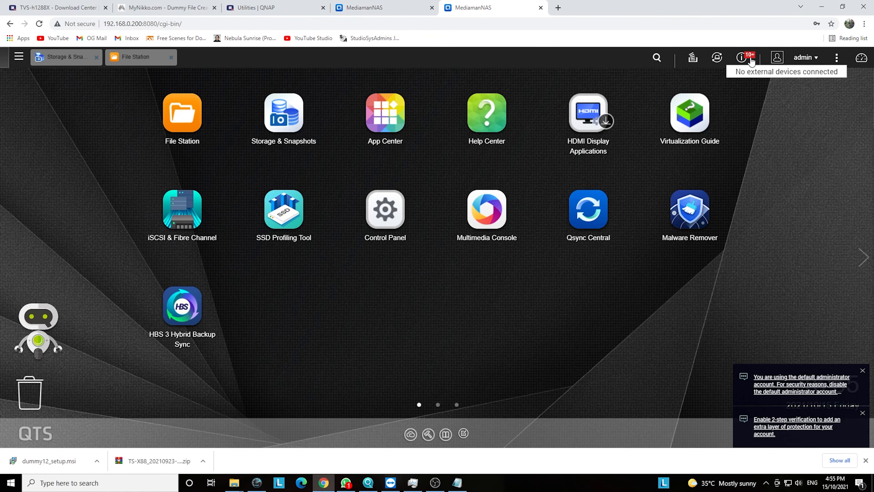
- Open the NAS Resource Monitor's storage resources and examine the host NAS's disk activity as throughput for the SSDs
{"action": "left_click", "coordinate": [19, 57]}
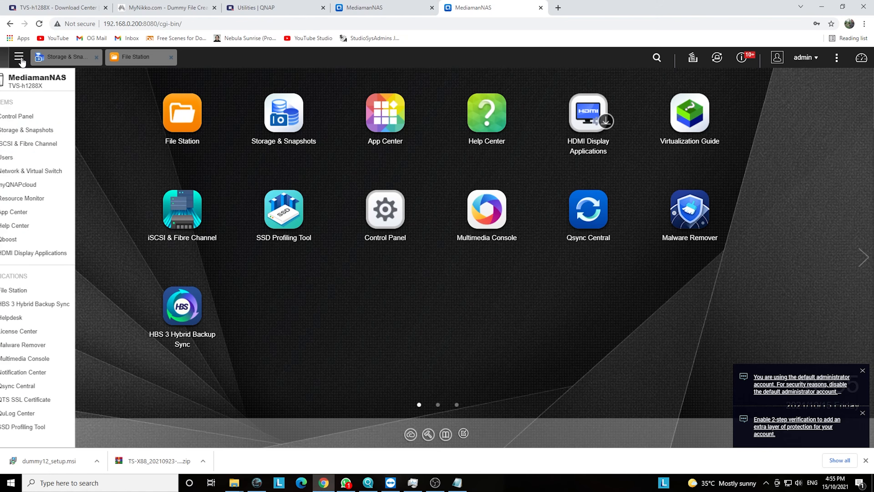
{"action": "left_click", "coordinate": [41, 200]}
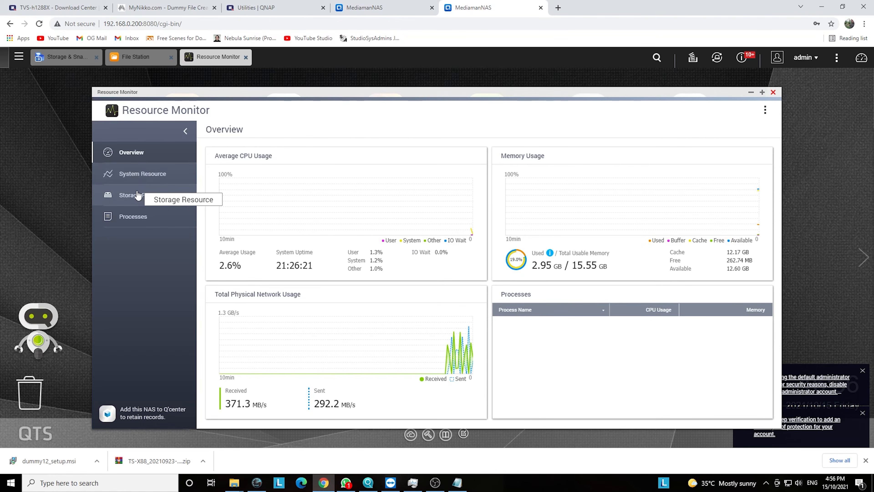
{"action": "left_click", "coordinate": [138, 194]}
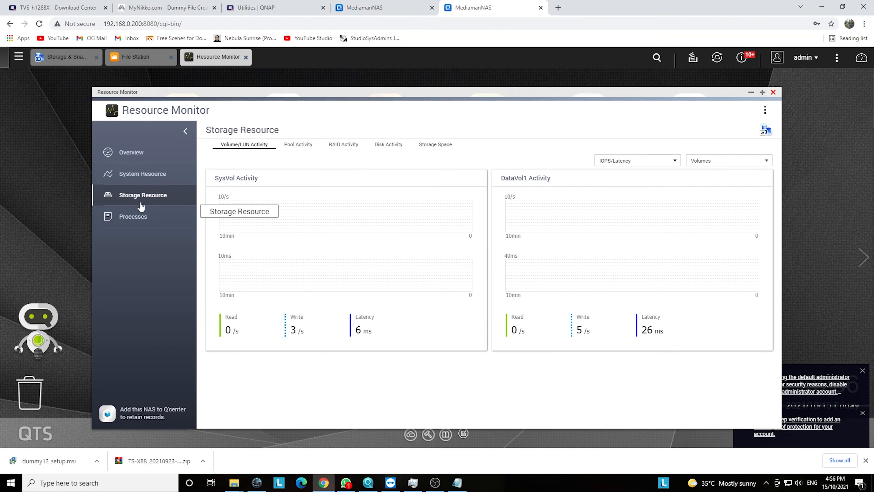
{"action": "left_click", "coordinate": [389, 145]}
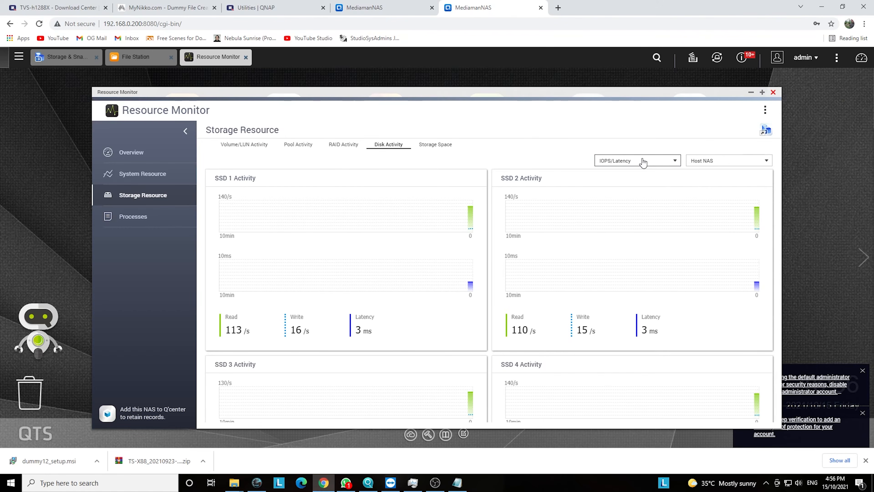
{"action": "left_click", "coordinate": [643, 161]}
{"action": "left_click", "coordinate": [636, 182]}
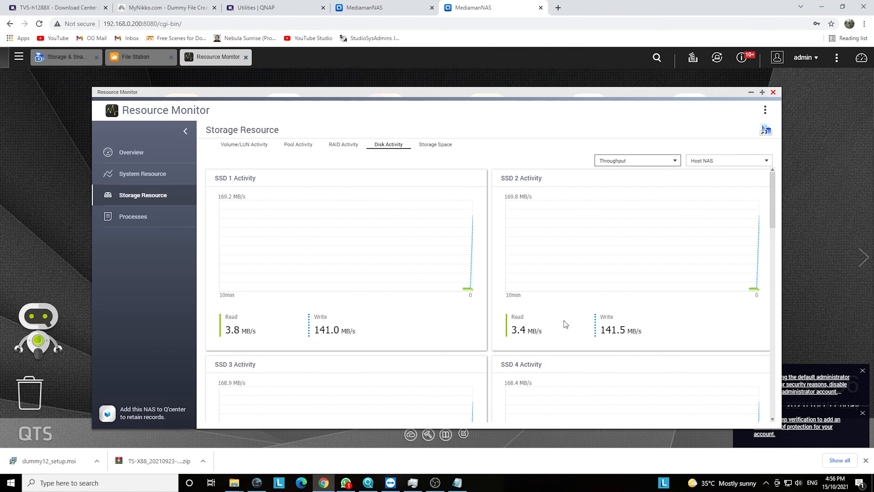
{"action": "scroll", "coordinate": [564, 321], "scroll_direction": "down", "scroll_amount": 3}
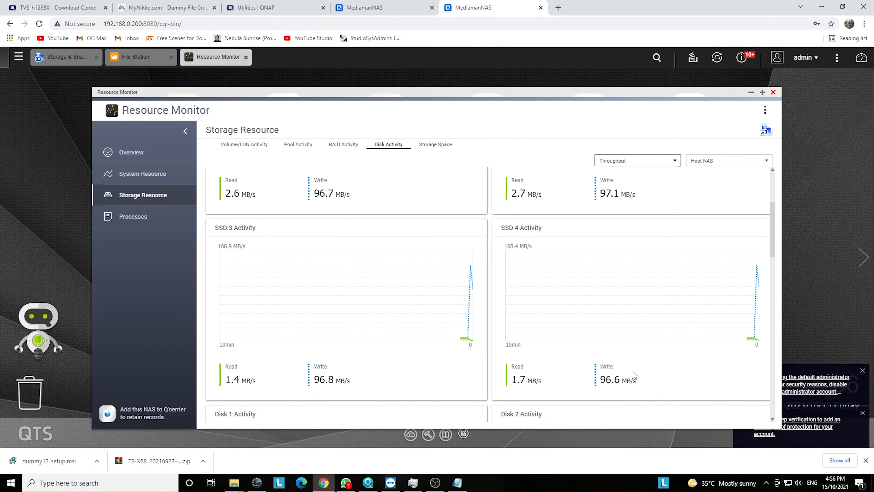
{"action": "scroll", "coordinate": [393, 241], "scroll_direction": "up", "scroll_amount": 3}
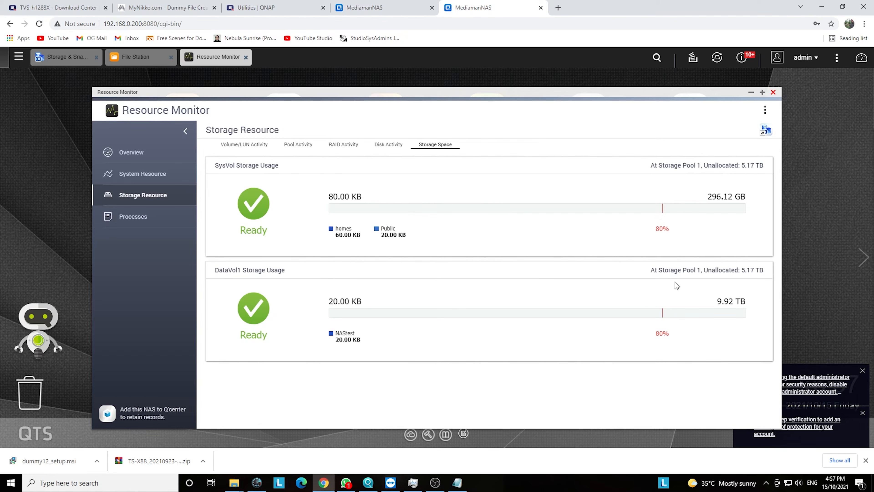
- Examine the activity of the RAID groups in Resource Monitor, shown as throughput
{"action": "left_click", "coordinate": [339, 147]}
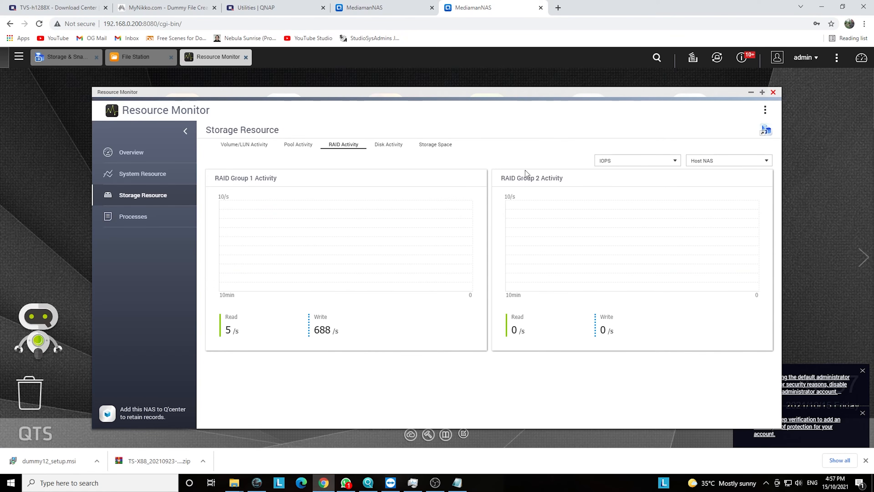
{"action": "left_click", "coordinate": [625, 161]}
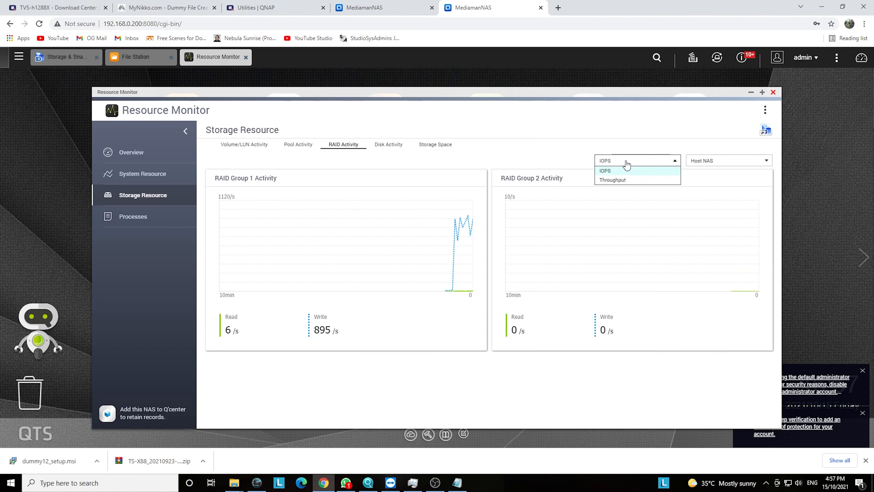
{"action": "left_click", "coordinate": [623, 182]}
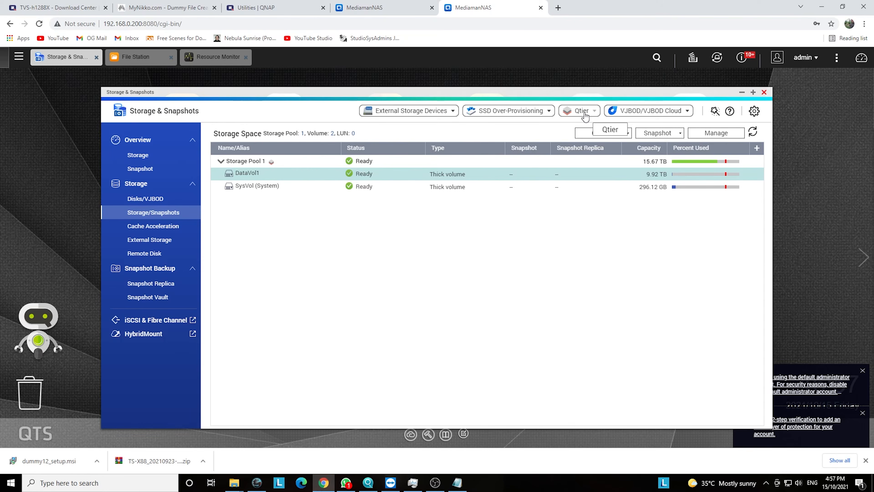
- Open the Qtier management of Storage Pool 1, dismiss the notice, and view DataVol1's shared folders in Tiering On Demand
{"action": "left_click", "coordinate": [585, 117]}
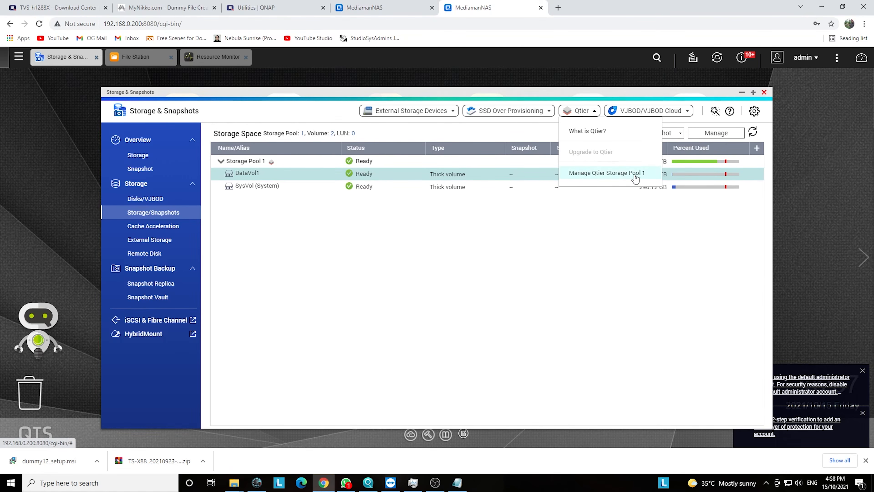
{"action": "left_click", "coordinate": [607, 173]}
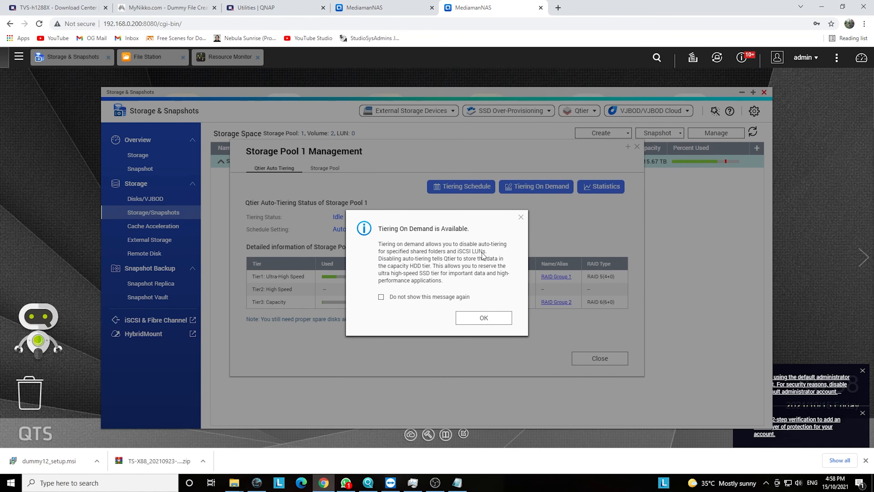
{"action": "left_click", "coordinate": [478, 319]}
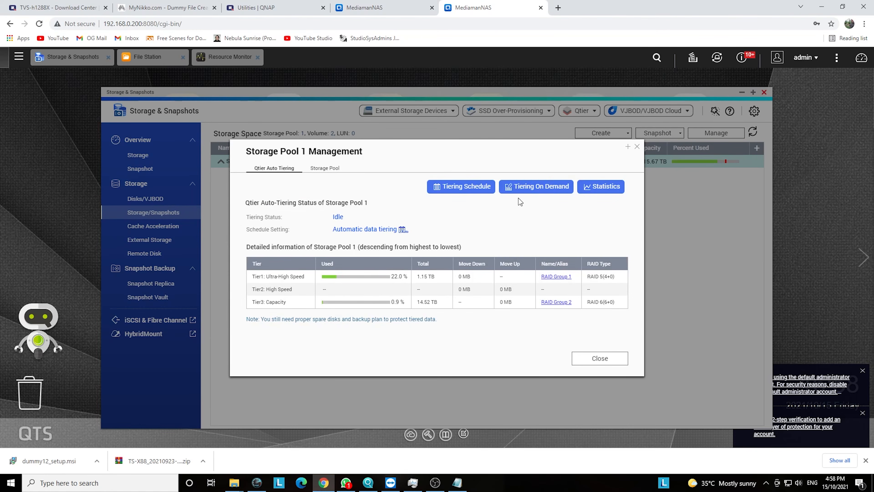
{"action": "left_click", "coordinate": [529, 187]}
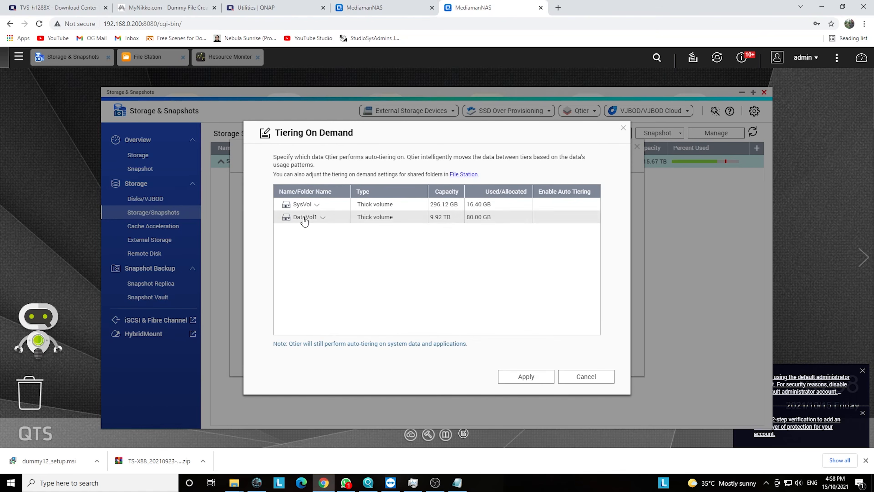
{"action": "left_click", "coordinate": [323, 219]}
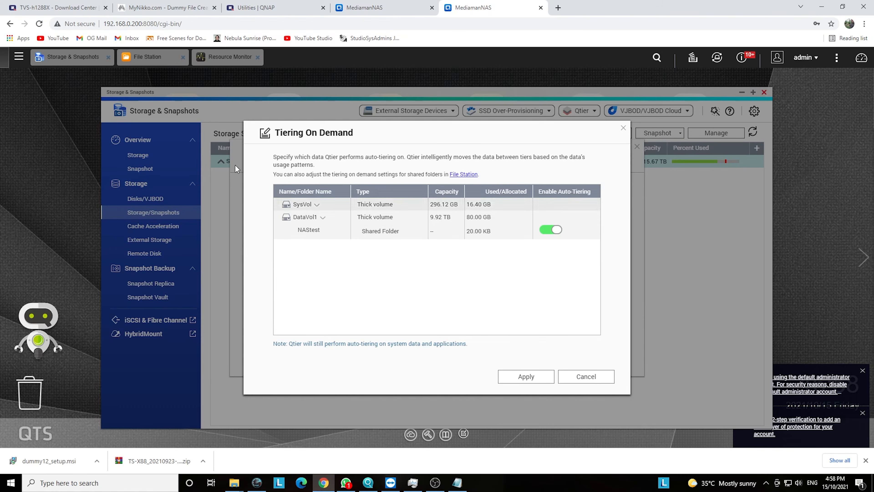
- Create a shared folder named HDDTest on DataVol1 with Qtier auto-tiering enabled in File Station, and close File Station
{"action": "left_click", "coordinate": [137, 61]}
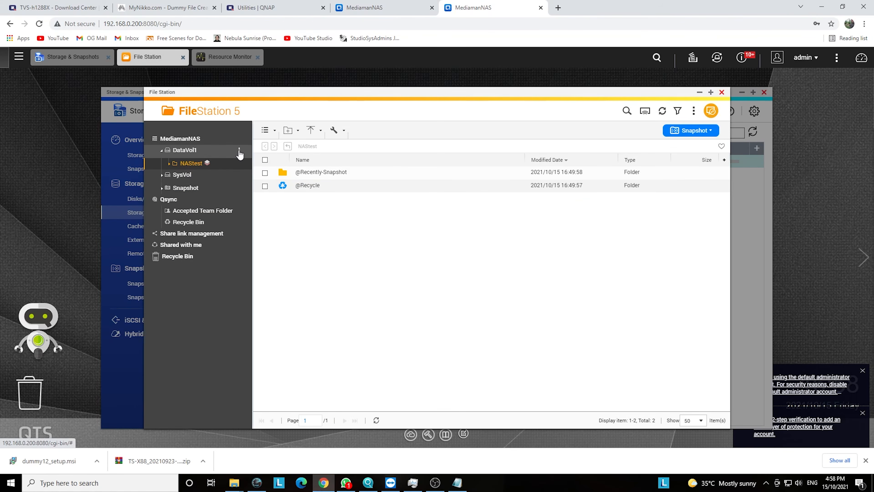
{"action": "right_click", "coordinate": [238, 151]}
{"action": "left_click", "coordinate": [274, 167]}
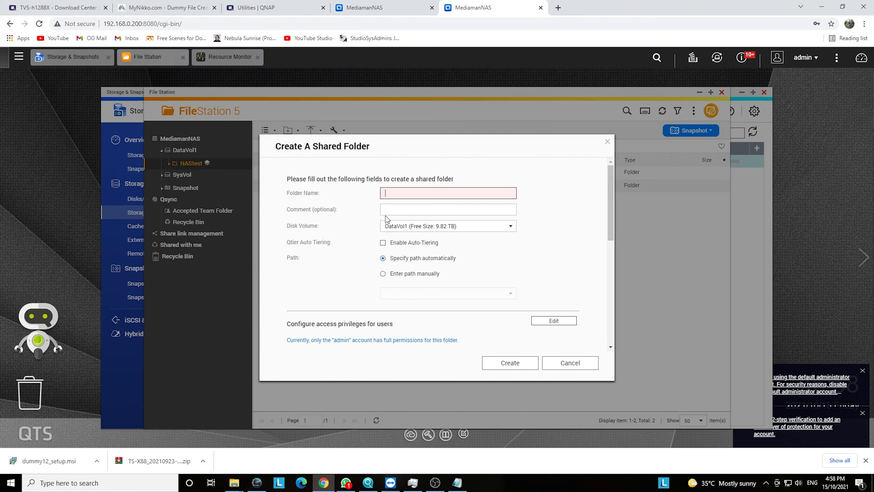
{"action": "type", "text": "HDDTest"}
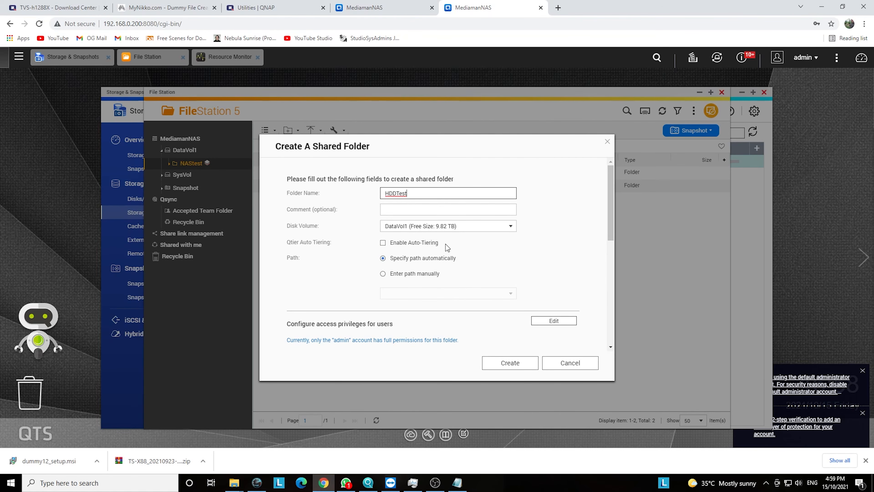
{"action": "left_click", "coordinate": [388, 243]}
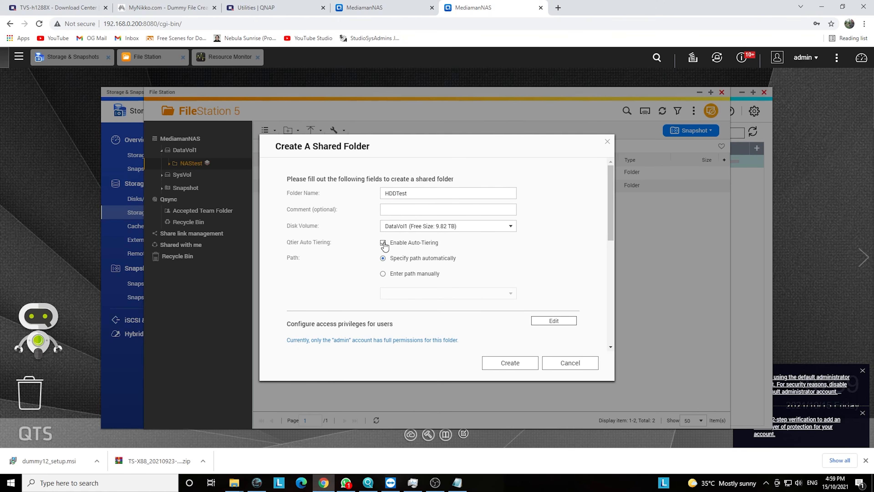
{"action": "left_click", "coordinate": [508, 363]}
{"action": "left_click", "coordinate": [492, 319]}
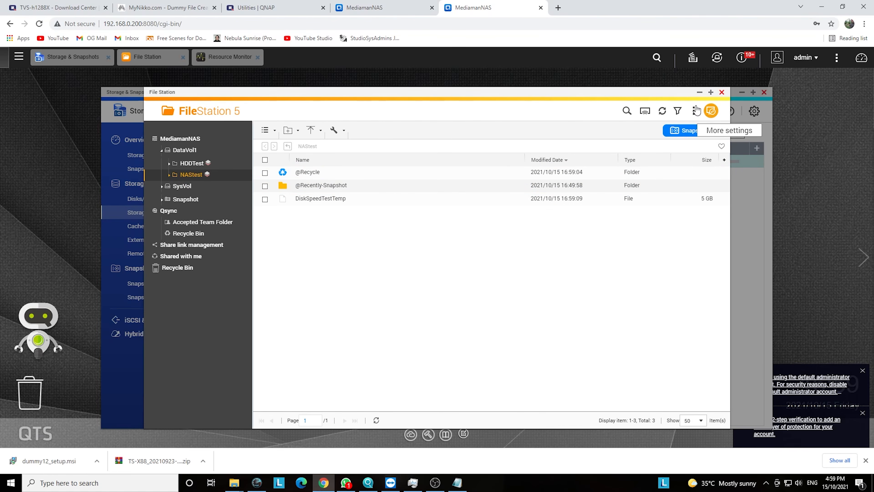
{"action": "left_click", "coordinate": [722, 92]}
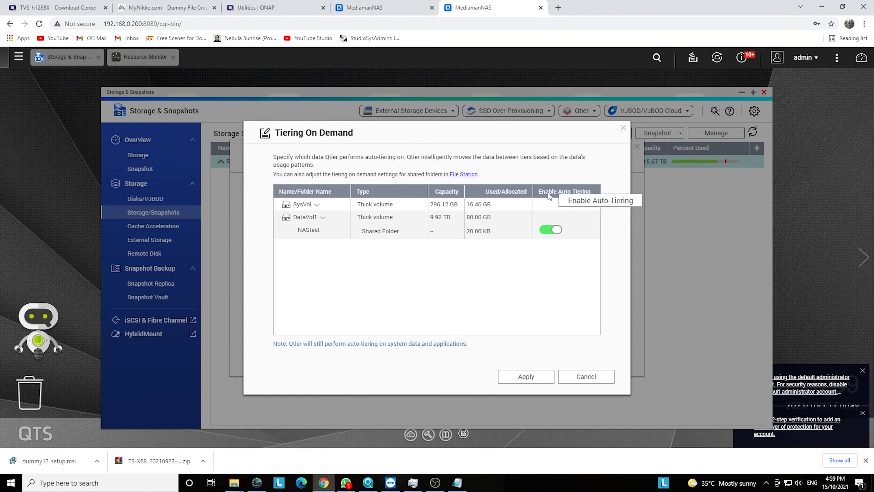
- Reopen Tiering On Demand for Storage Pool 1 and turn off auto-tiering for the HDDTest shared folder
{"action": "left_click", "coordinate": [589, 377]}
{"action": "left_click", "coordinate": [520, 188]}
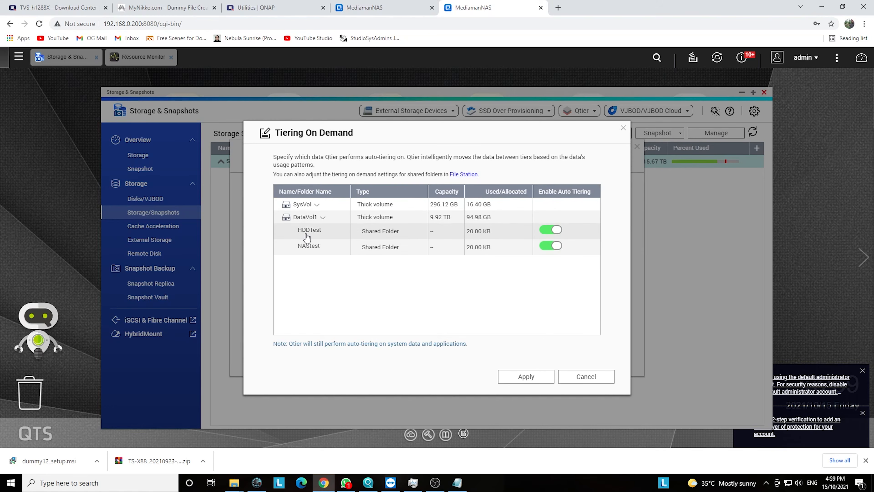
{"action": "left_click", "coordinate": [544, 230]}
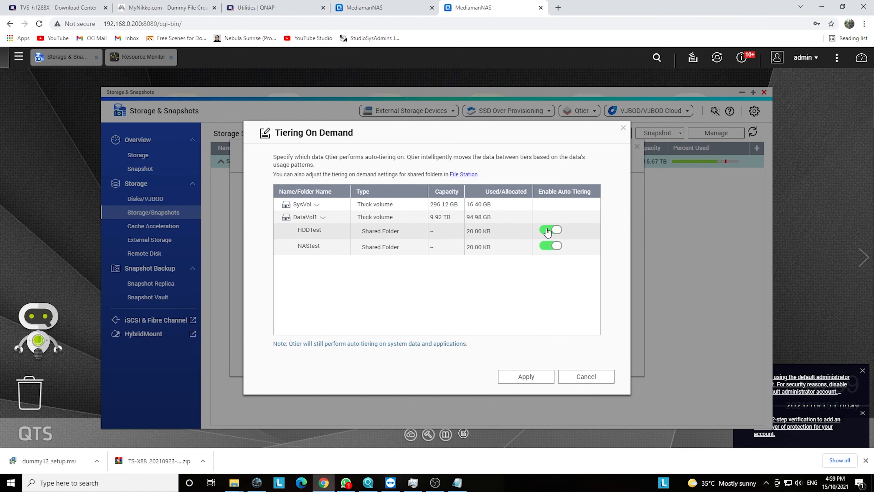